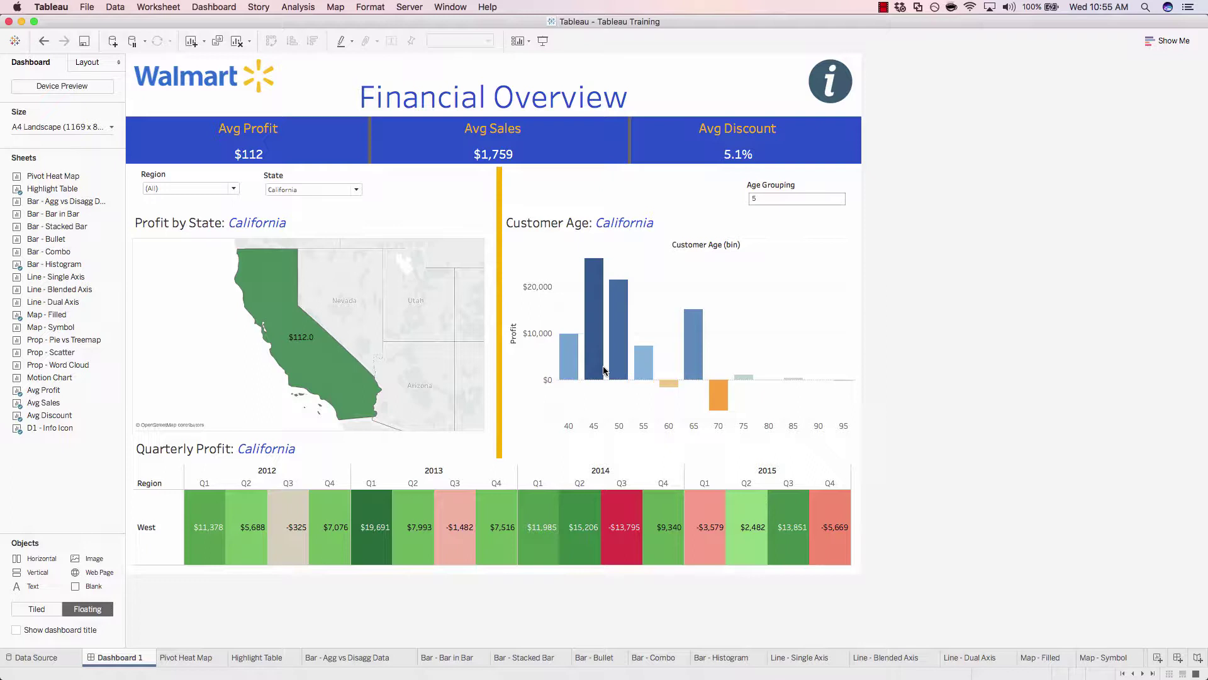
Step: Duplicate the Dashboard 1 sheet to create Dashboard 2
right_click(142, 659)
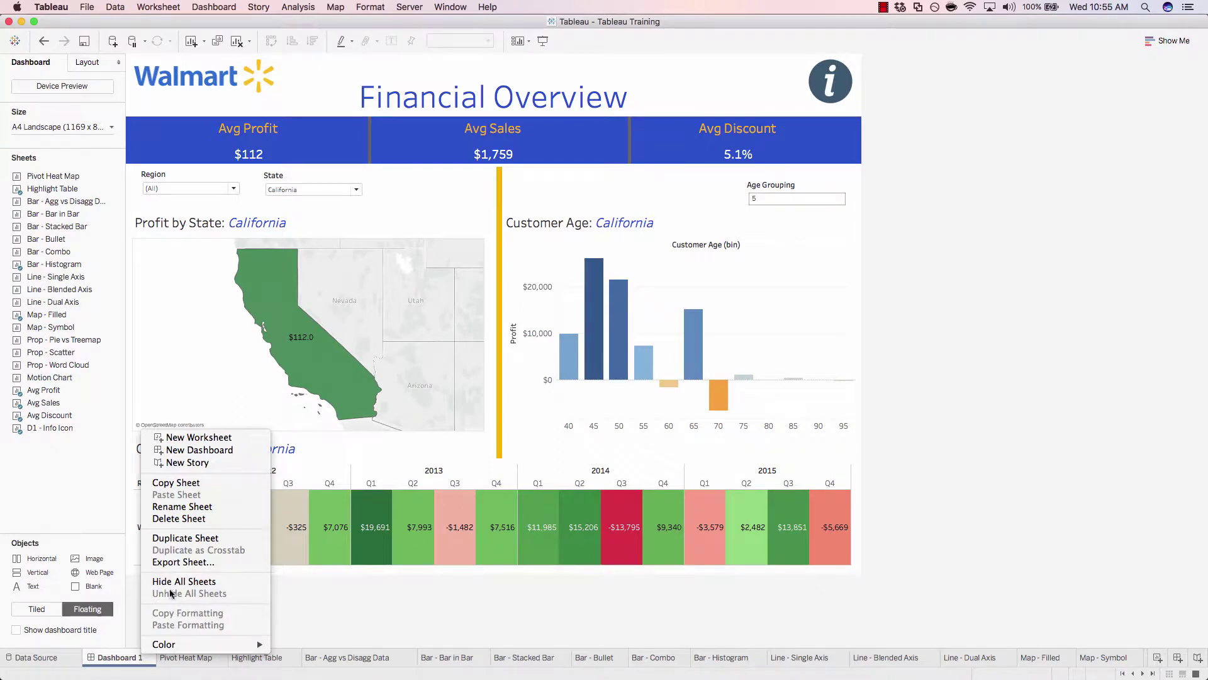
click(175, 538)
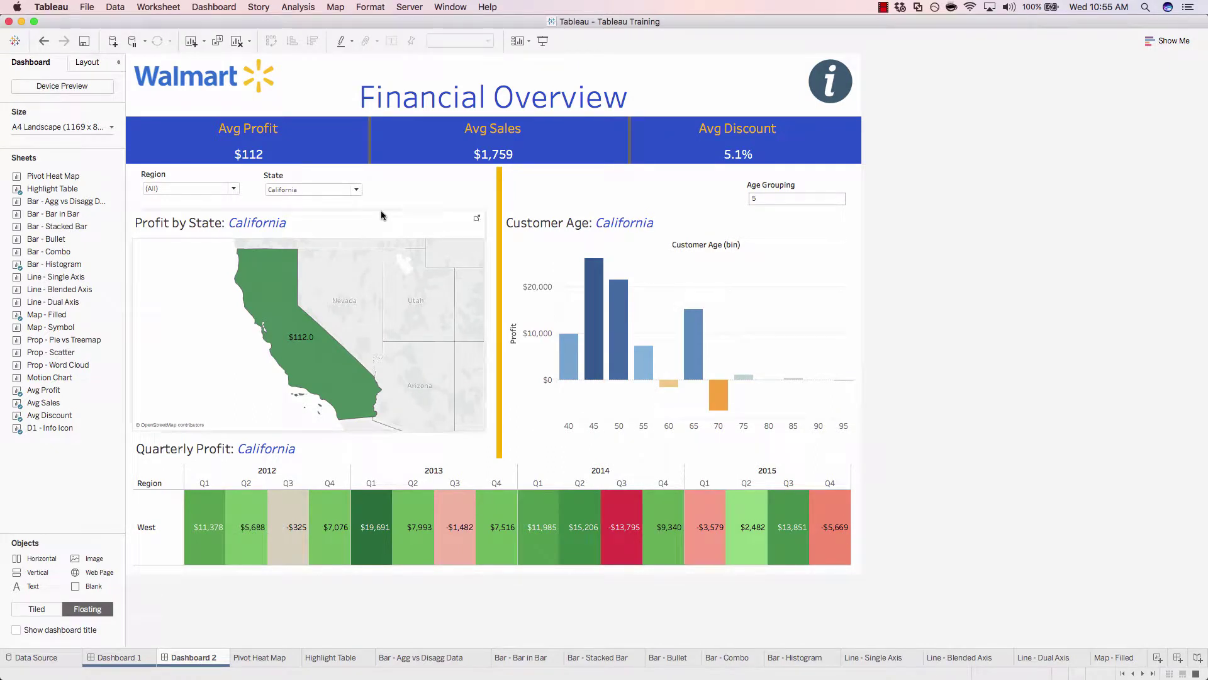
Step: Remove the yellow divider container from Dashboard 2
click(499, 200)
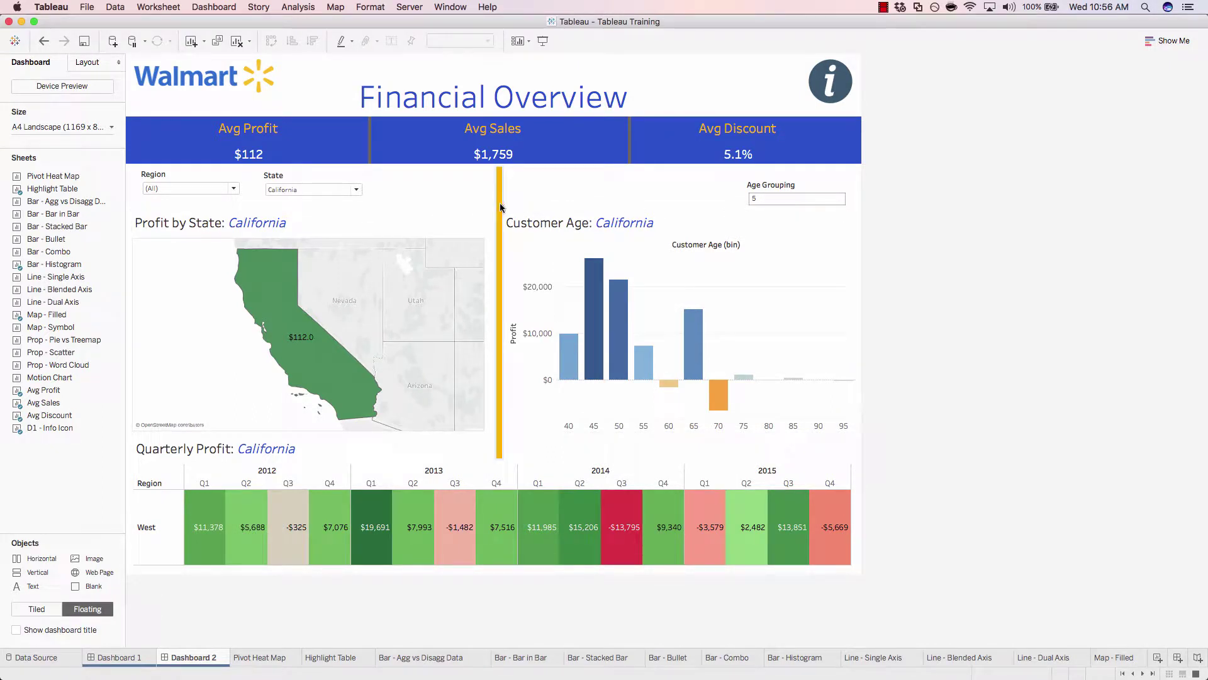
right_click(500, 166)
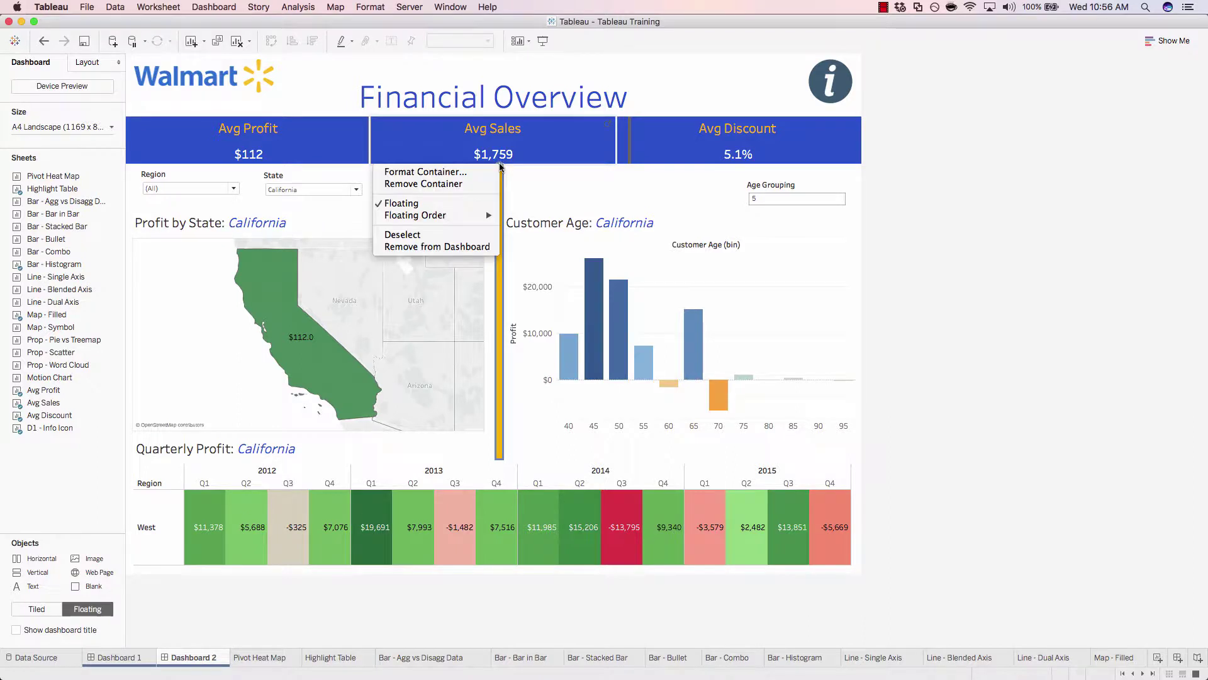
click(450, 185)
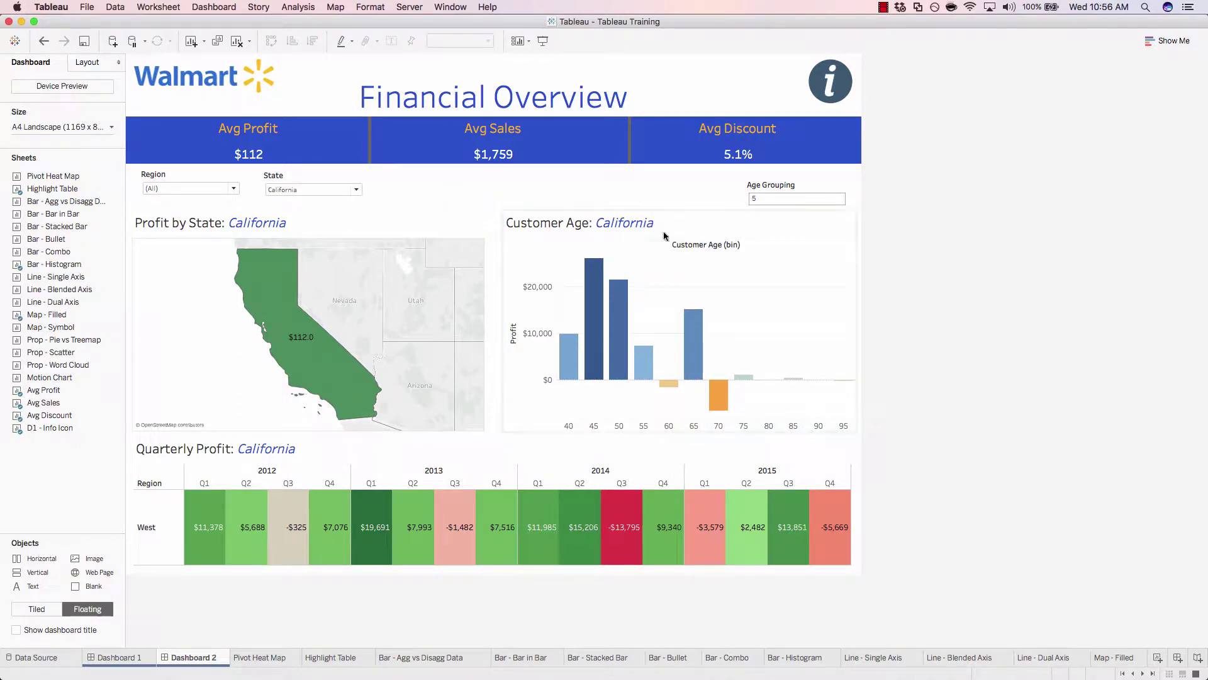
Step: Delete Age Grouping, Customer Age and Quarterly Profit, then widen the Profit by State map across the dashboard
click(759, 183)
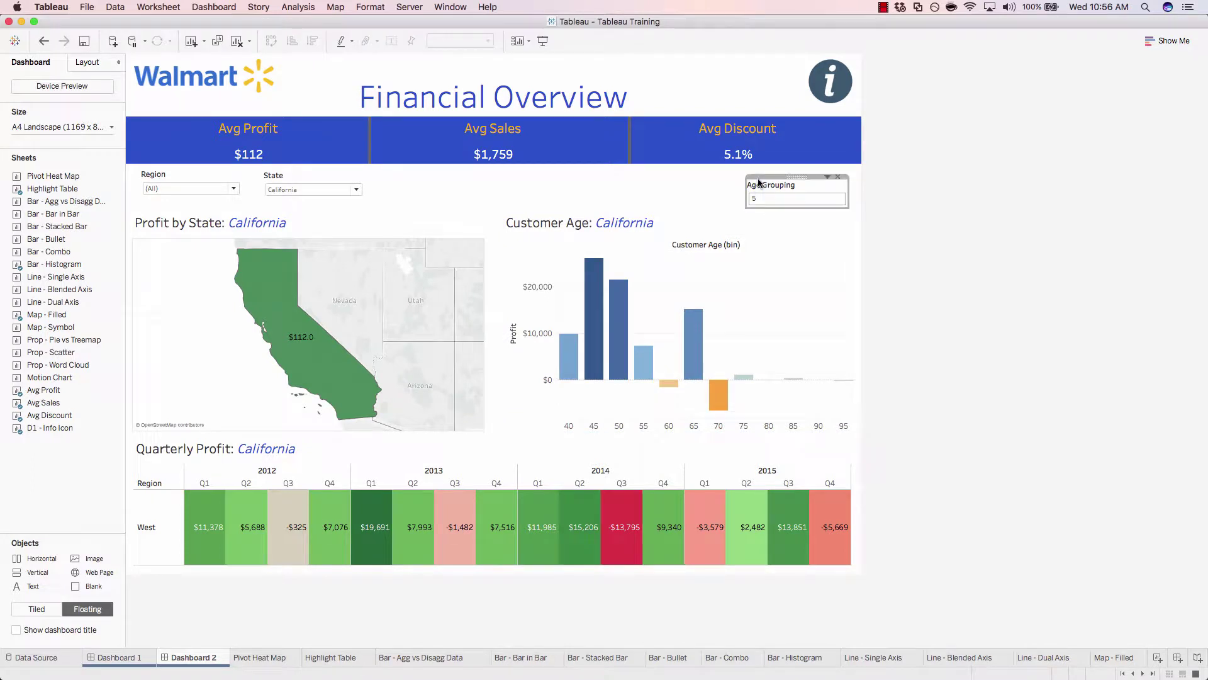
click(829, 184)
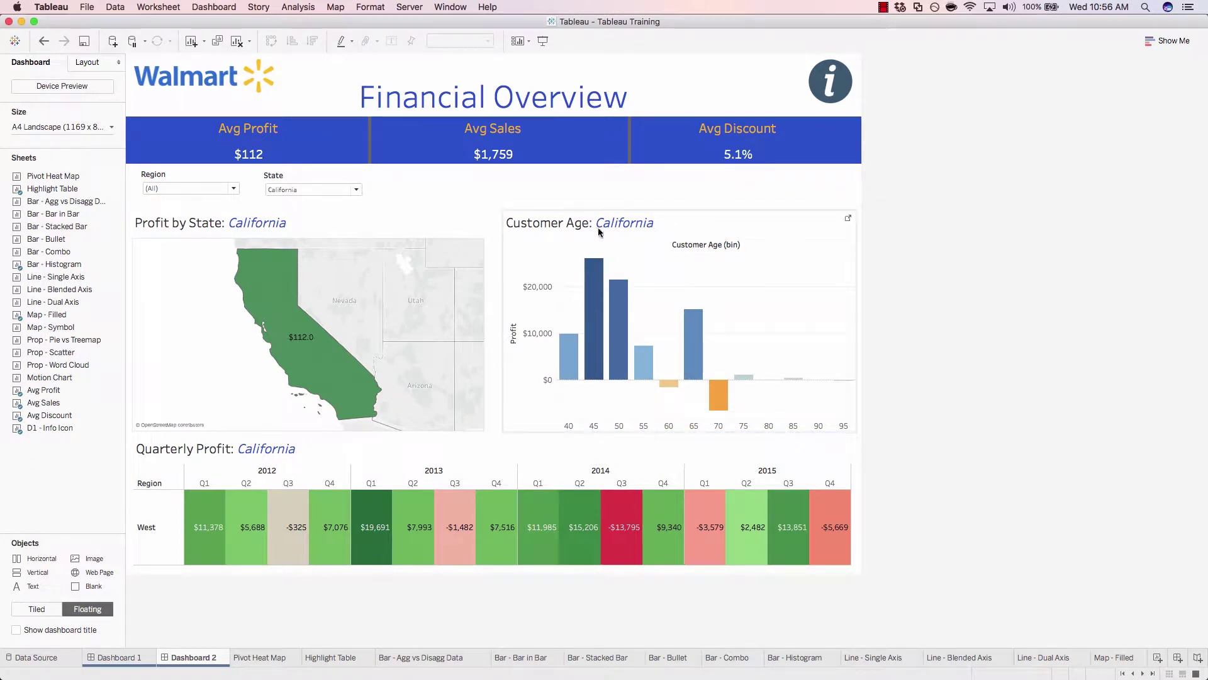
click(747, 222)
click(846, 211)
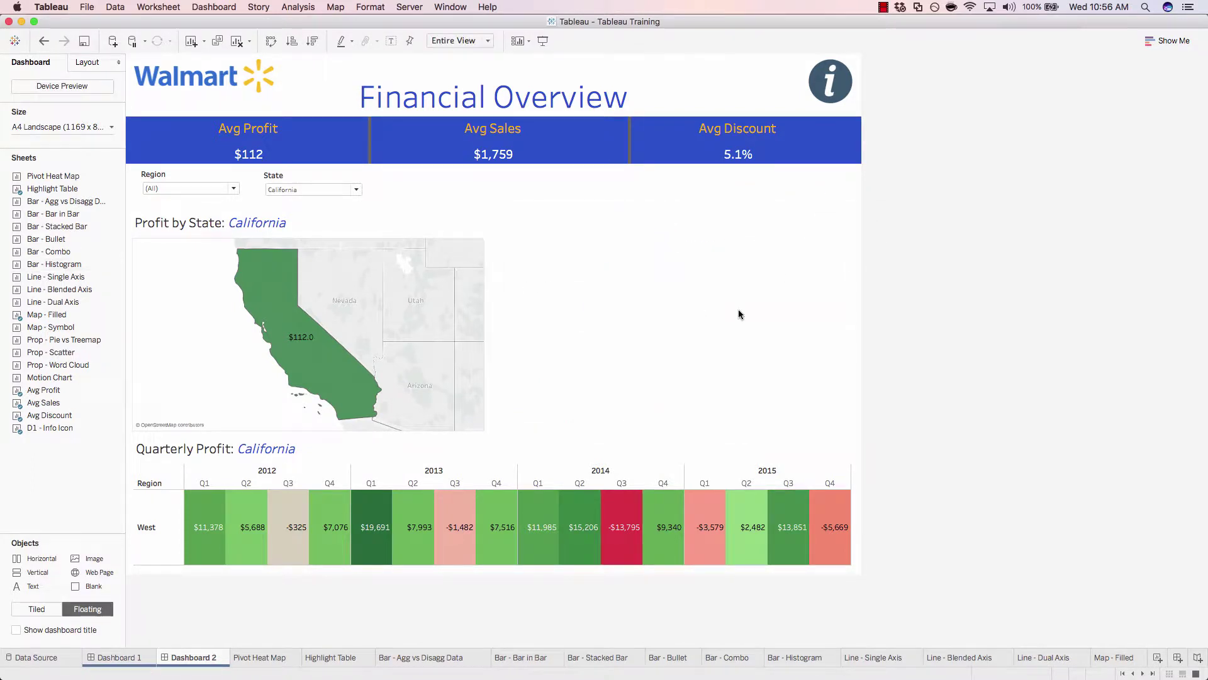
click(636, 448)
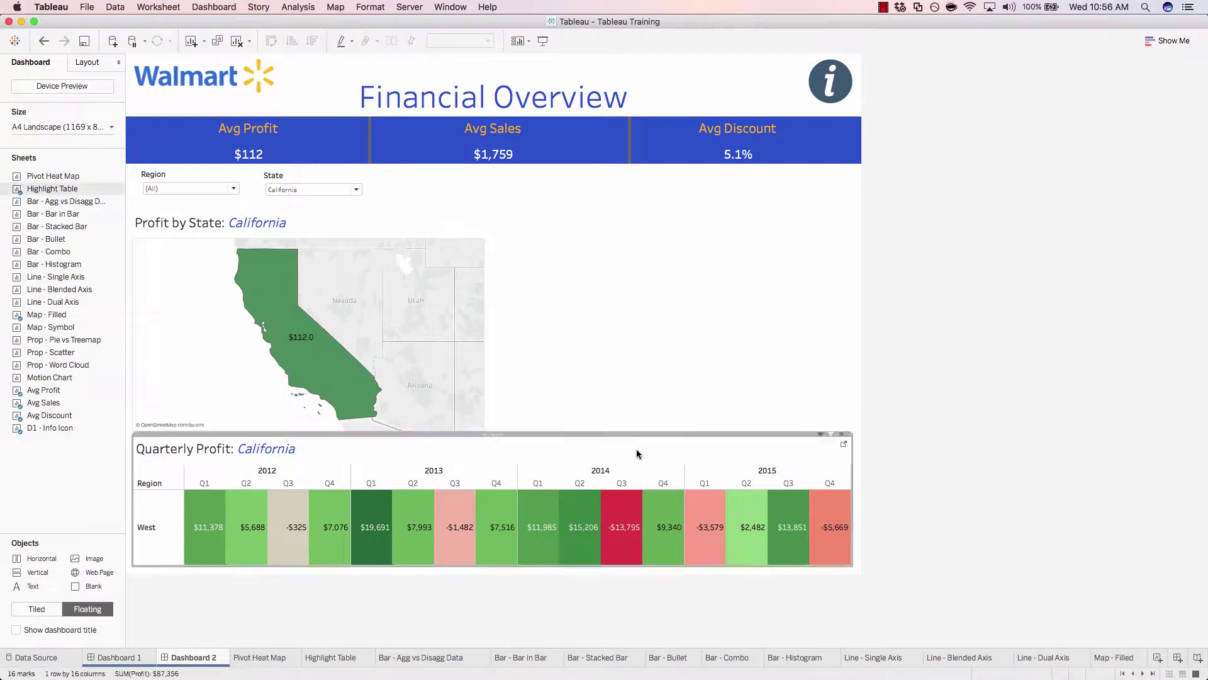
click(841, 434)
click(350, 233)
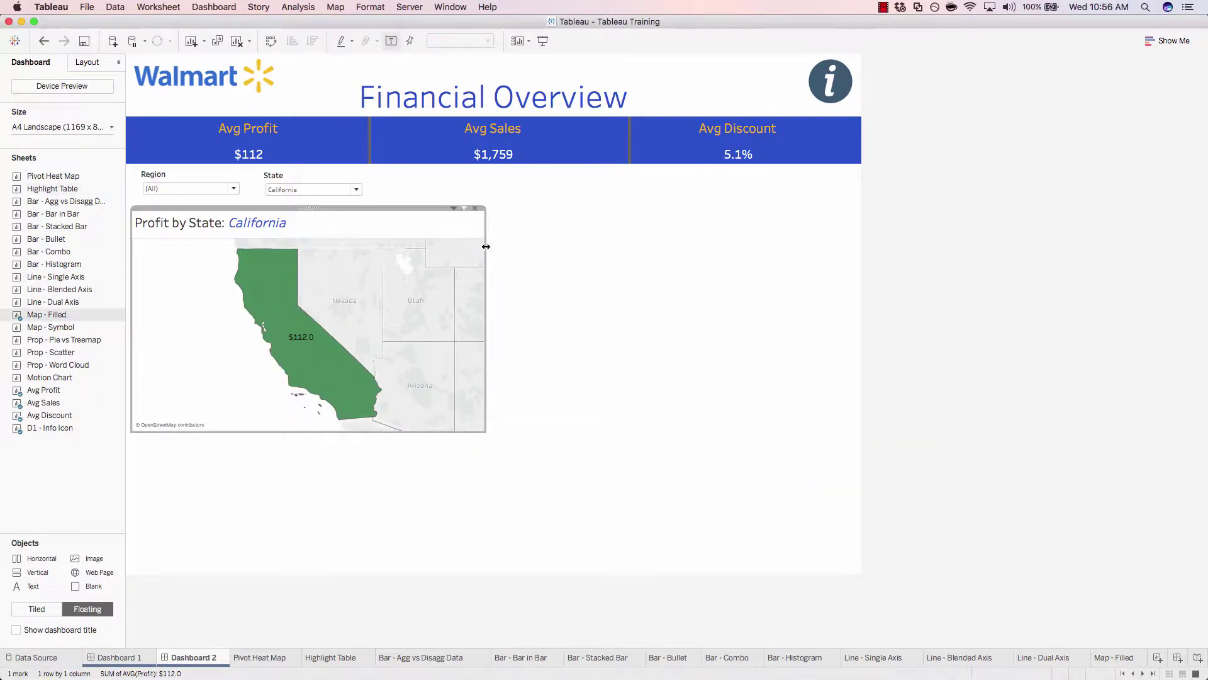
drag(483, 248, 858, 379)
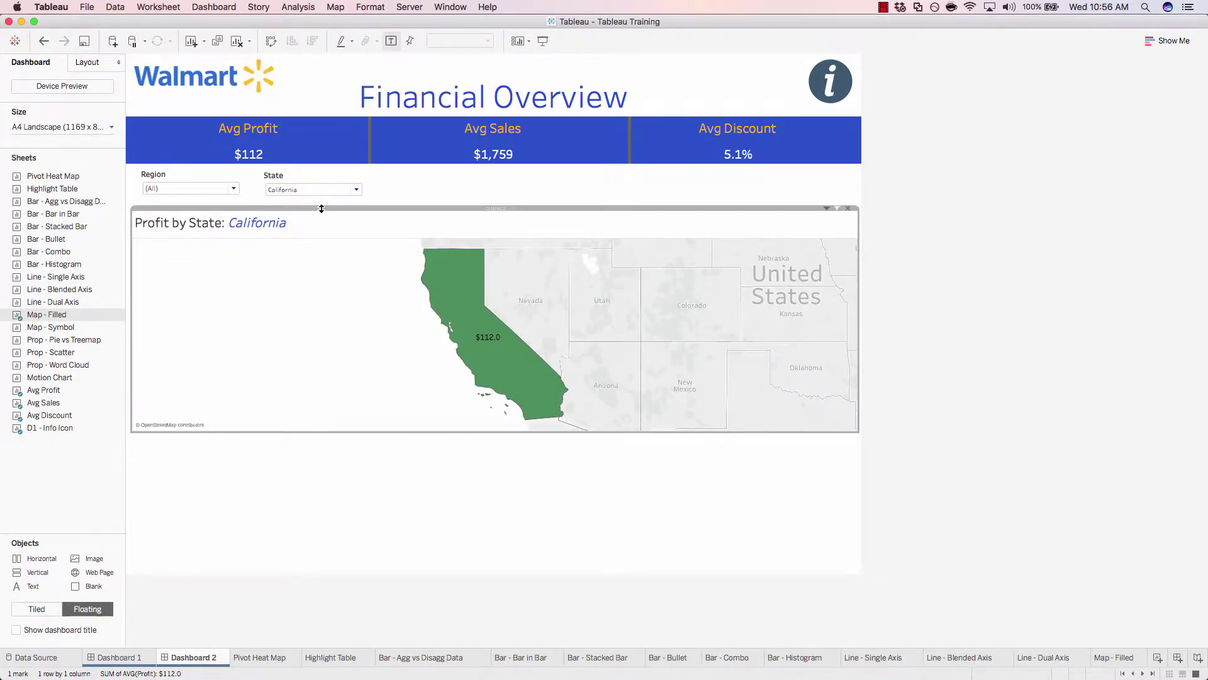
Step: Choose (All) in the State filter dropdown so every US state appears on the map
click(306, 188)
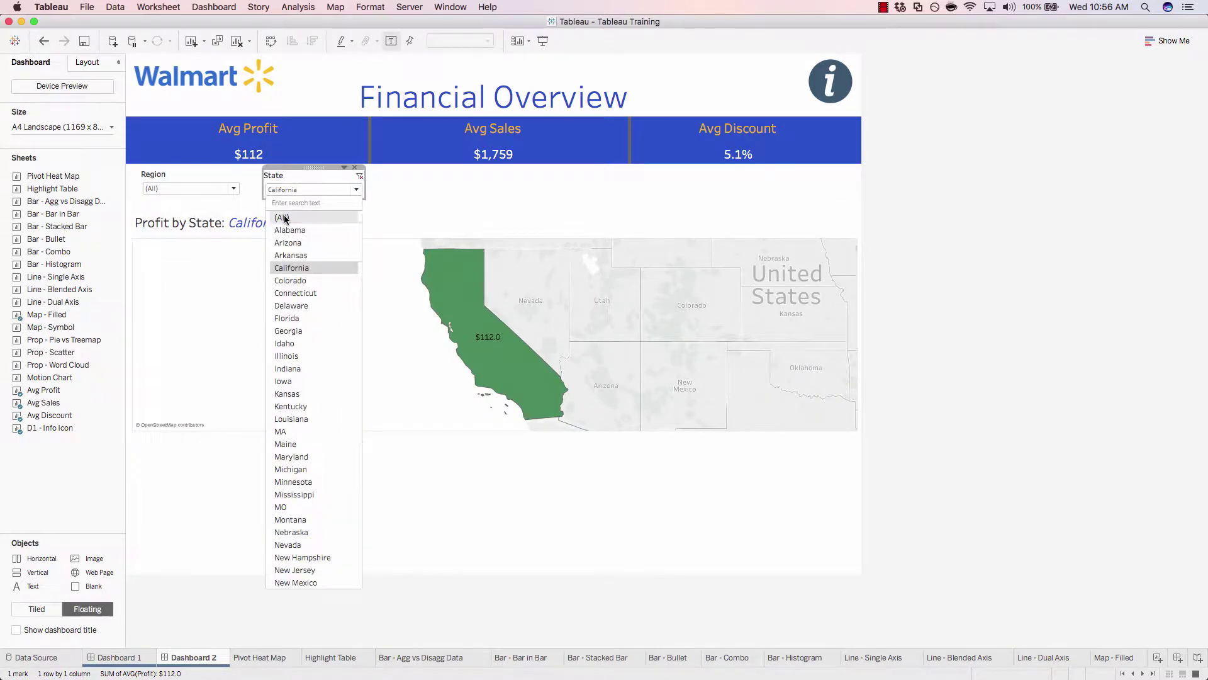
click(284, 215)
click(497, 541)
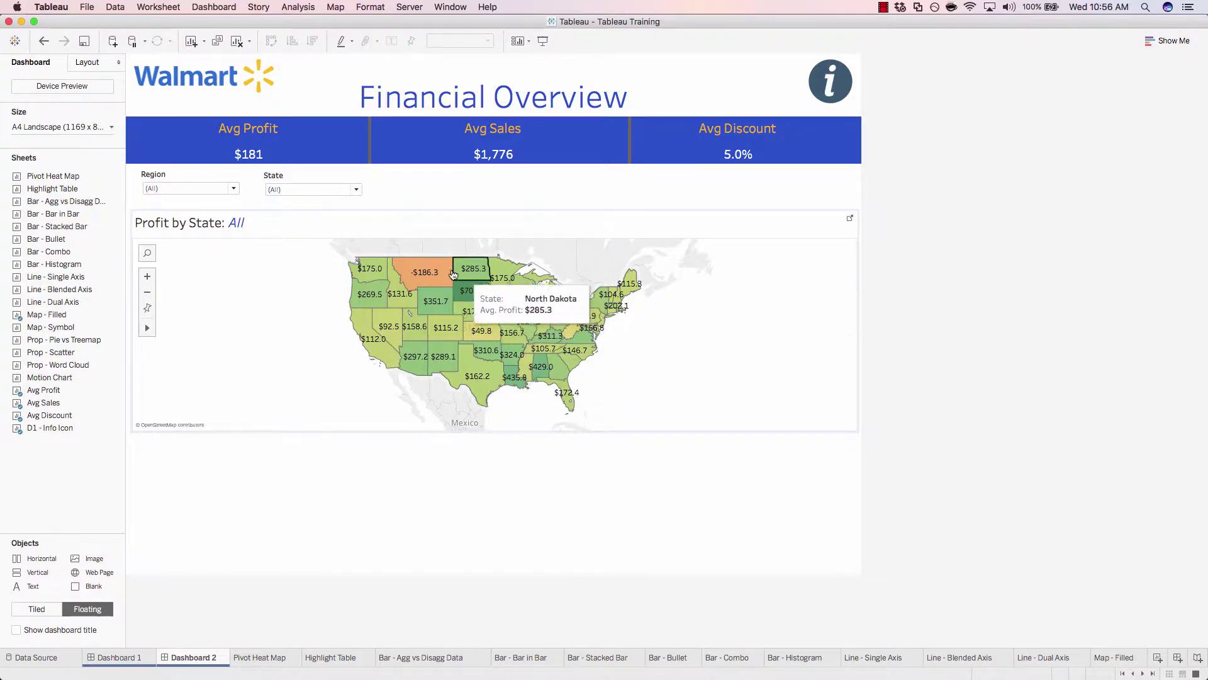
mouse_move(415, 276)
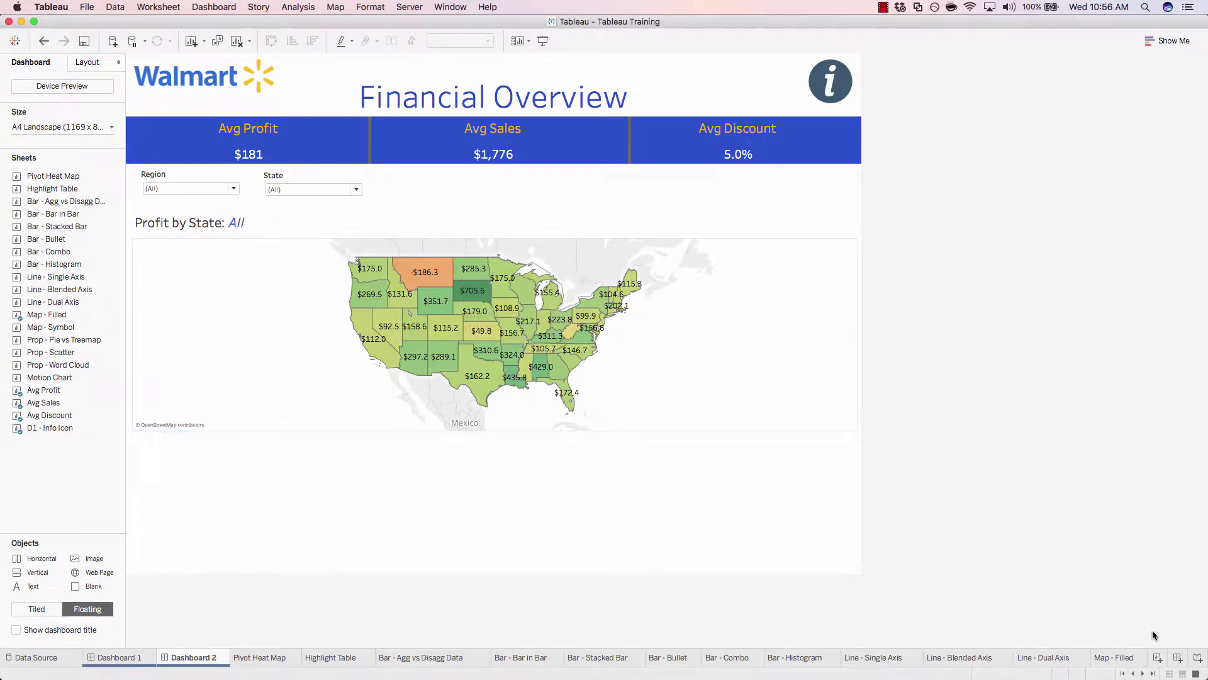
Step: Add a worksheet named 'Map Detail Data' using the Orders data source
click(1157, 657)
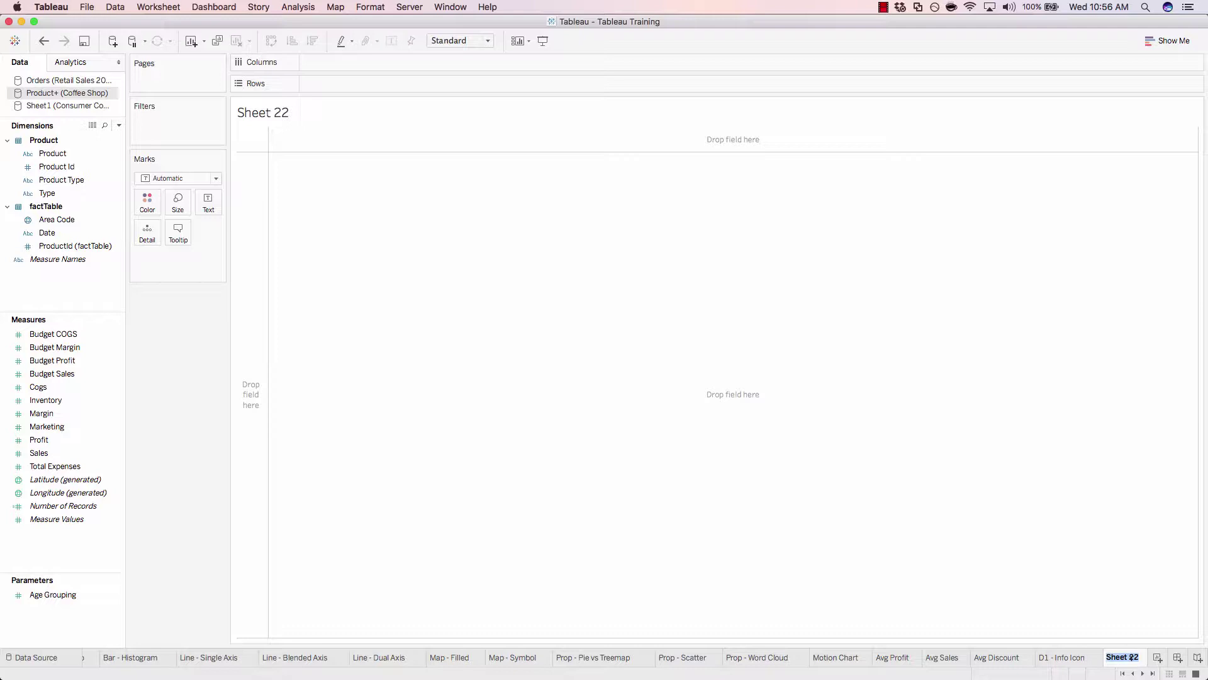
text(Map Deta)
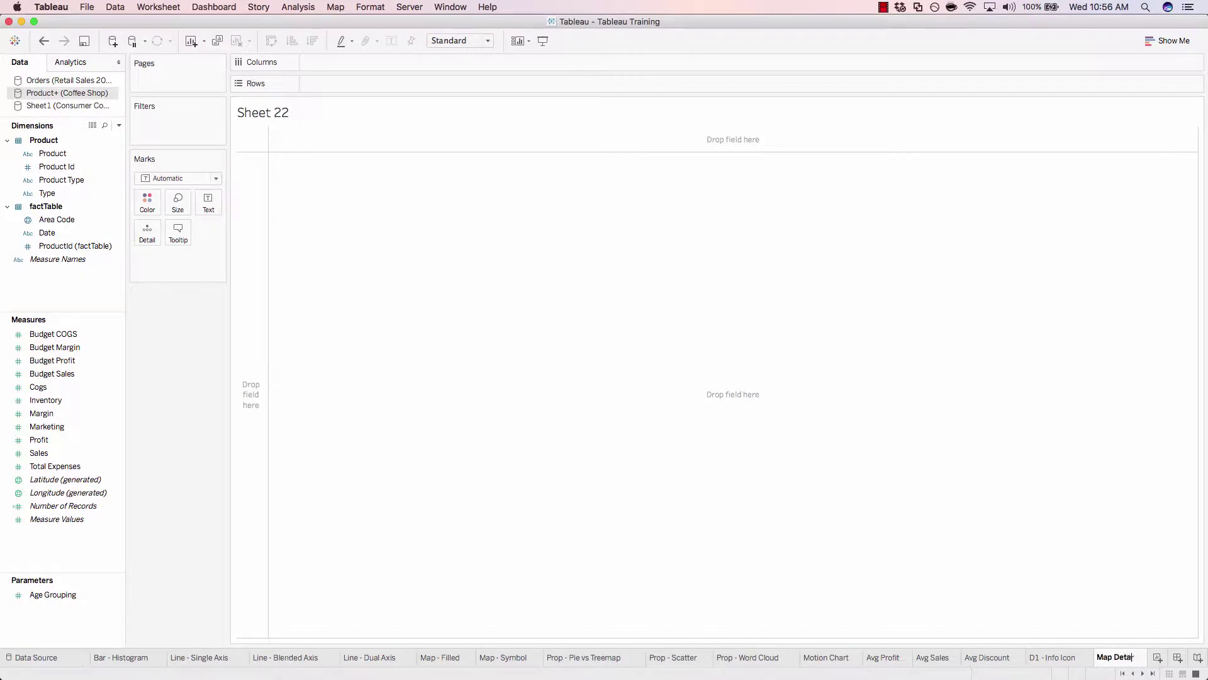
text(il Data)
key(Return)
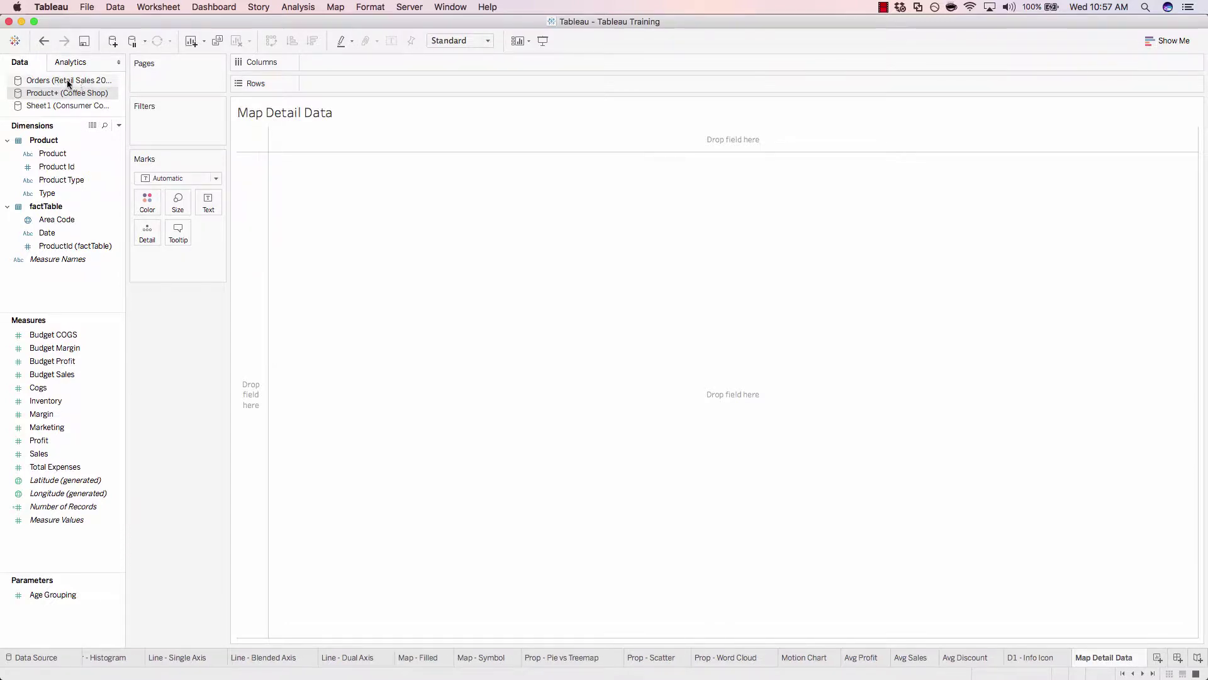
click(67, 79)
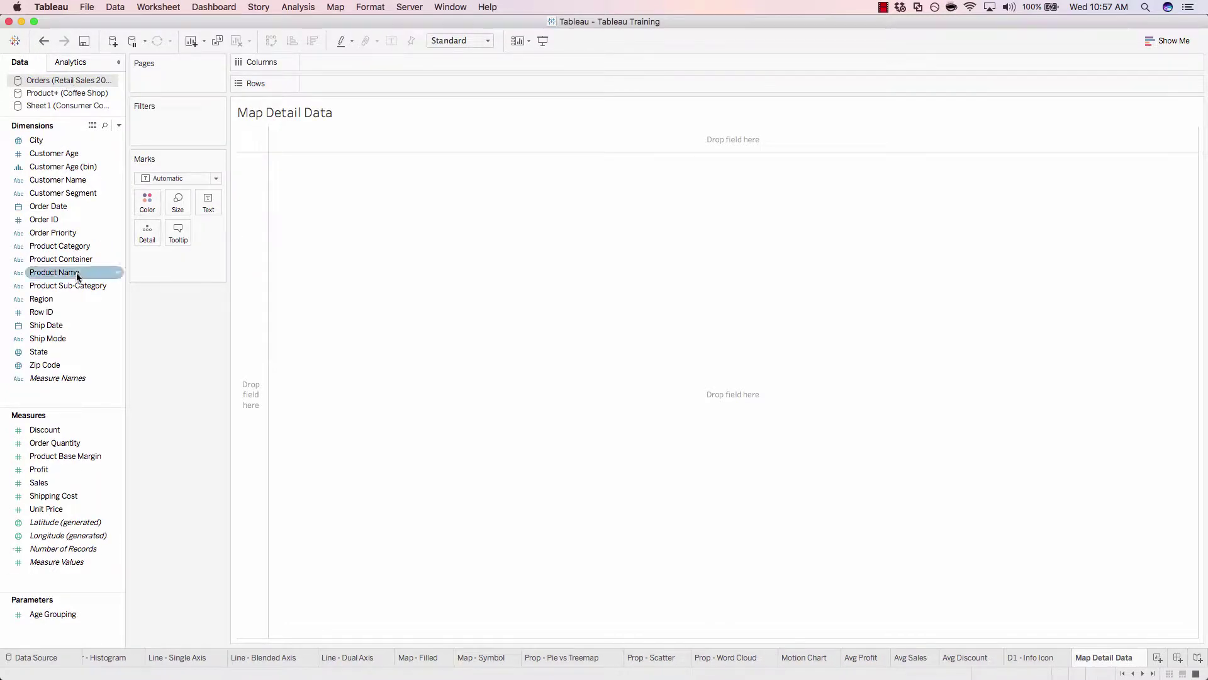
Step: Put Customer Segment, Customer Name, Product Category and Product Name on the table rows
click(39, 183)
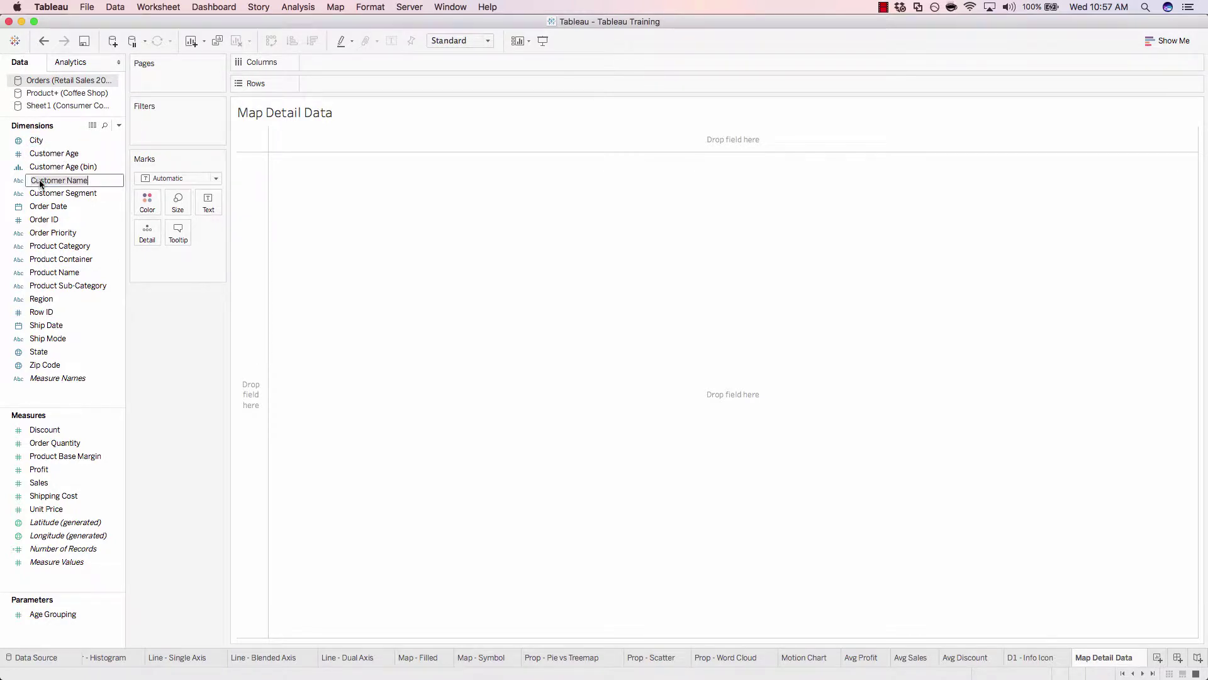
click(39, 195)
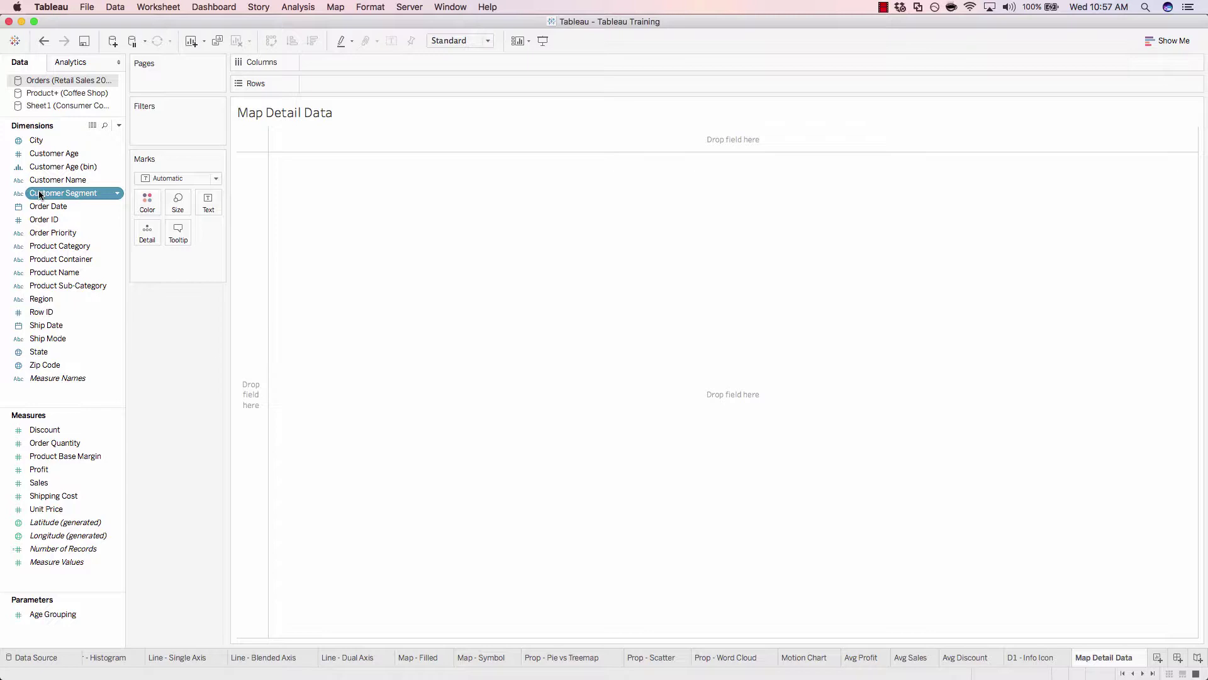
drag(40, 195, 307, 84)
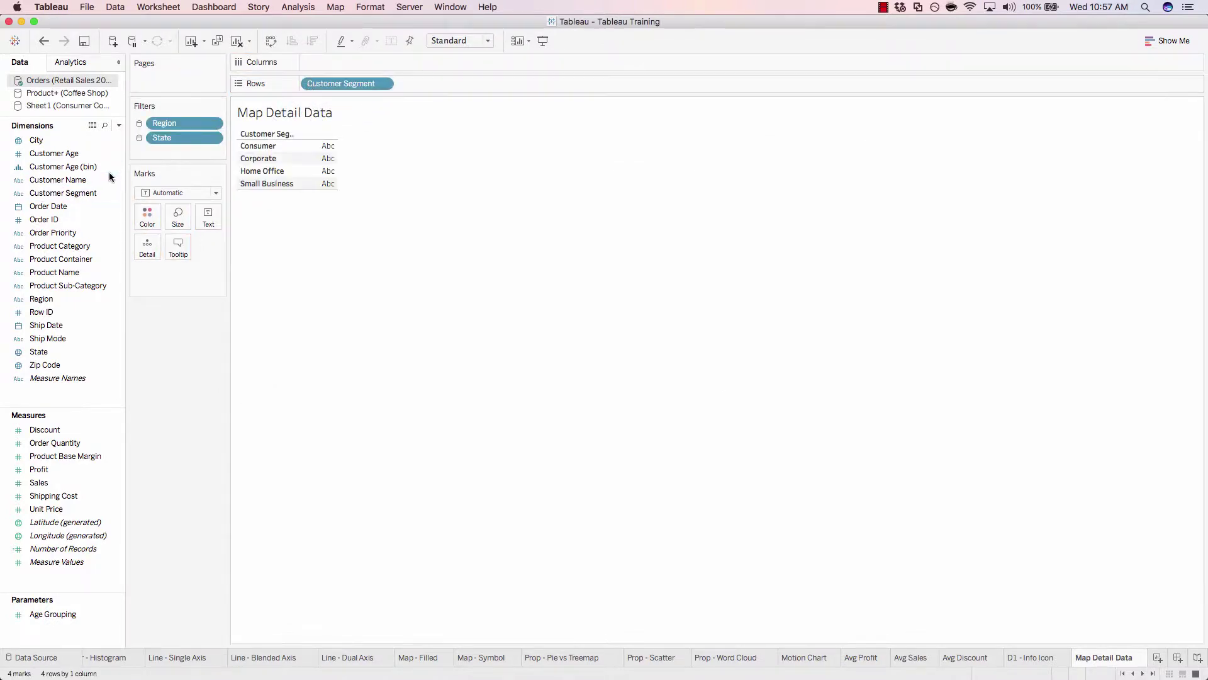
drag(58, 181, 407, 88)
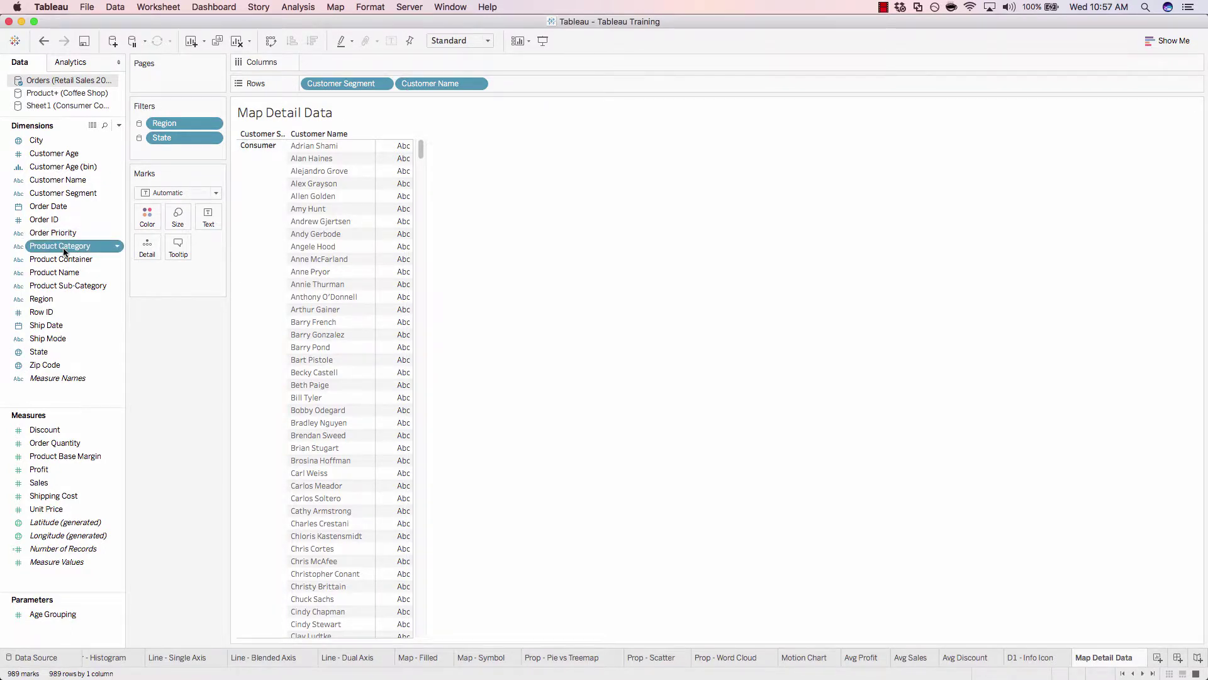
drag(63, 246, 496, 88)
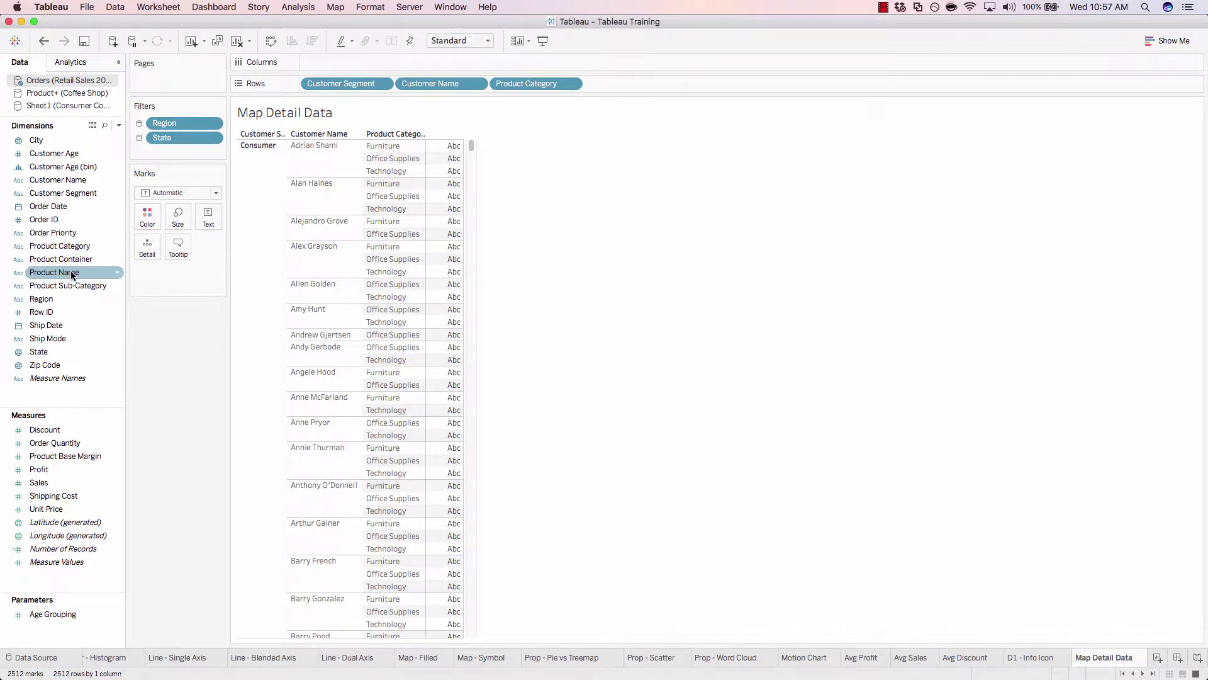
drag(71, 272, 617, 81)
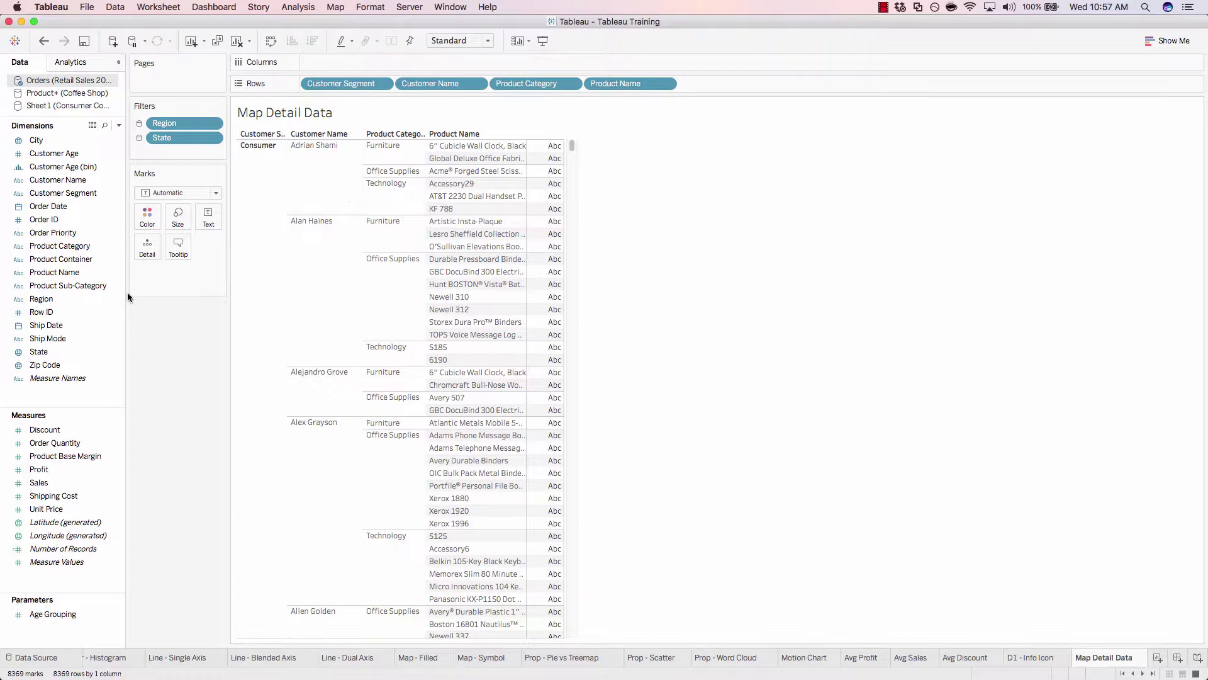
Step: Add Ship Mode to the rows and show SUM(Profit) as the table's values
click(55, 326)
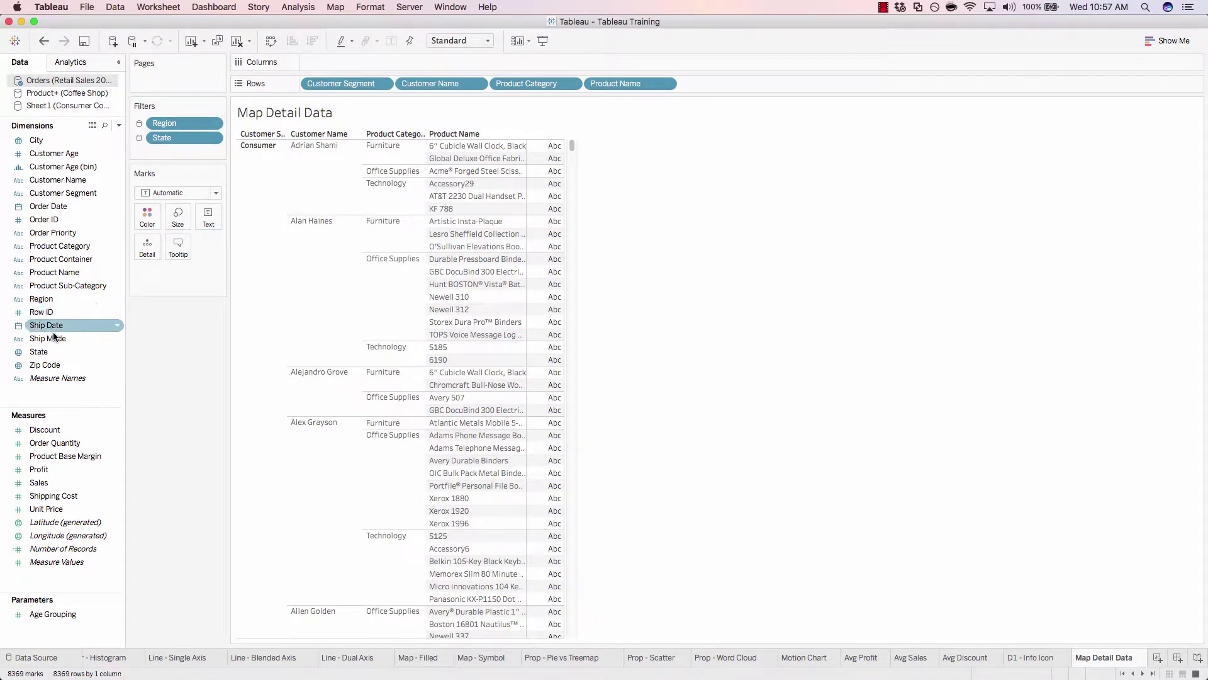
click(47, 339)
drag(47, 340, 684, 85)
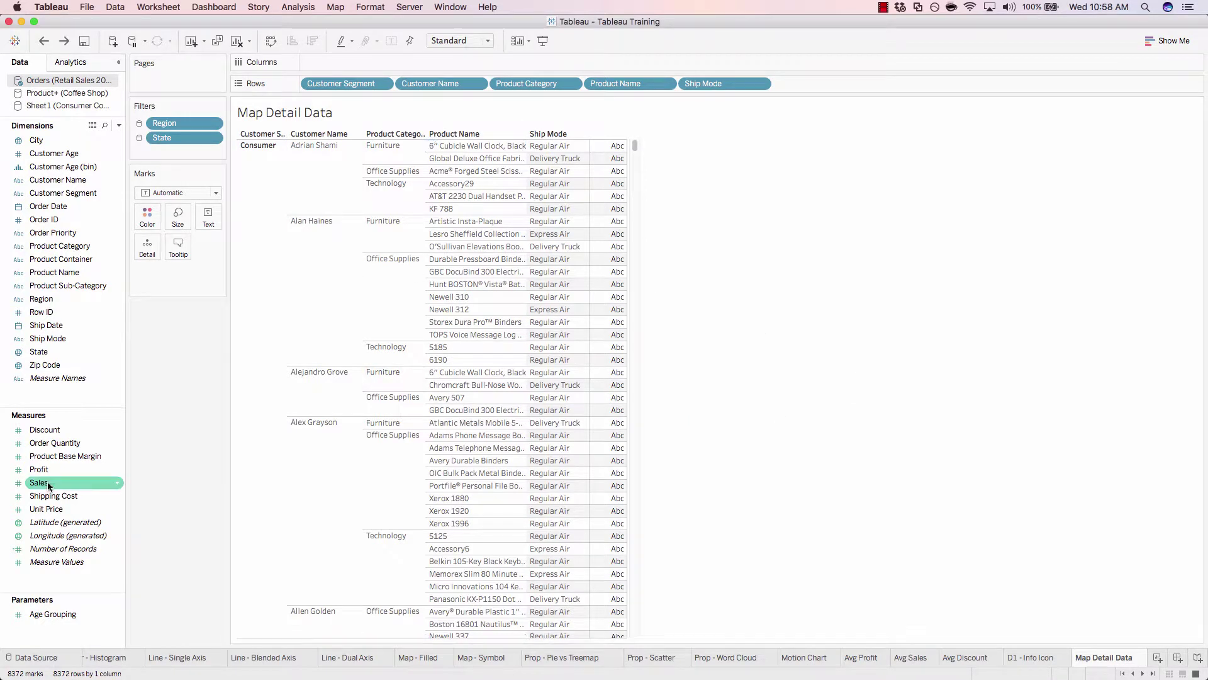
drag(43, 477, 209, 226)
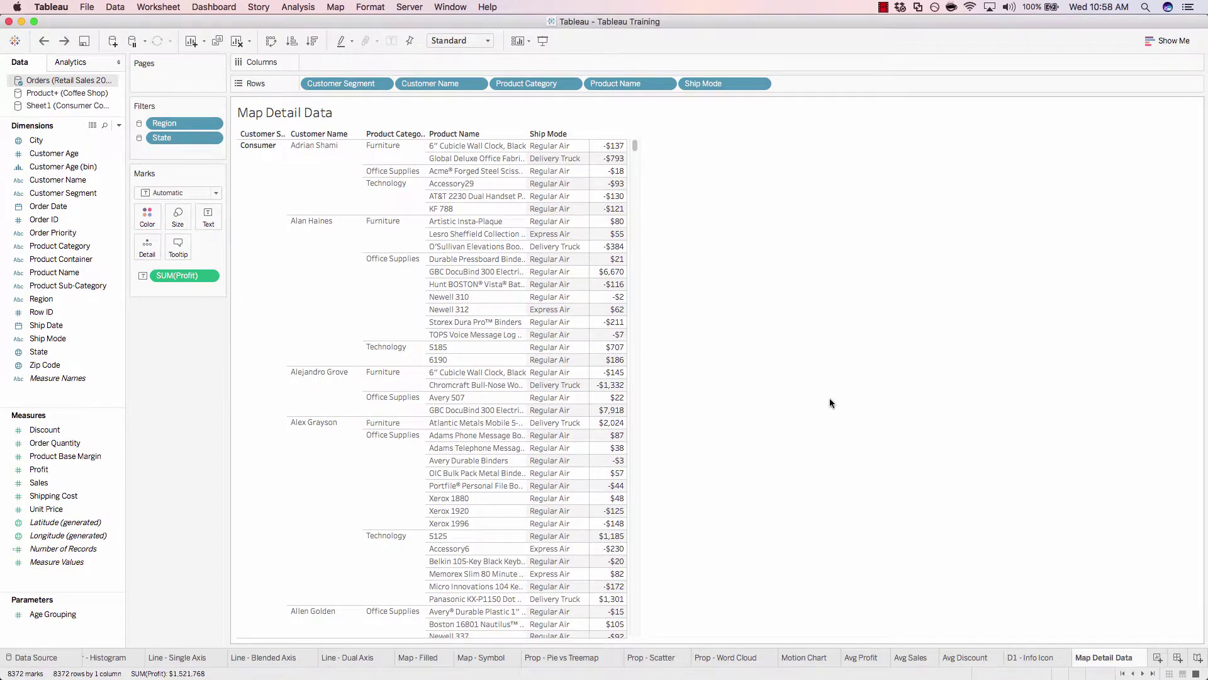
click(1121, 673)
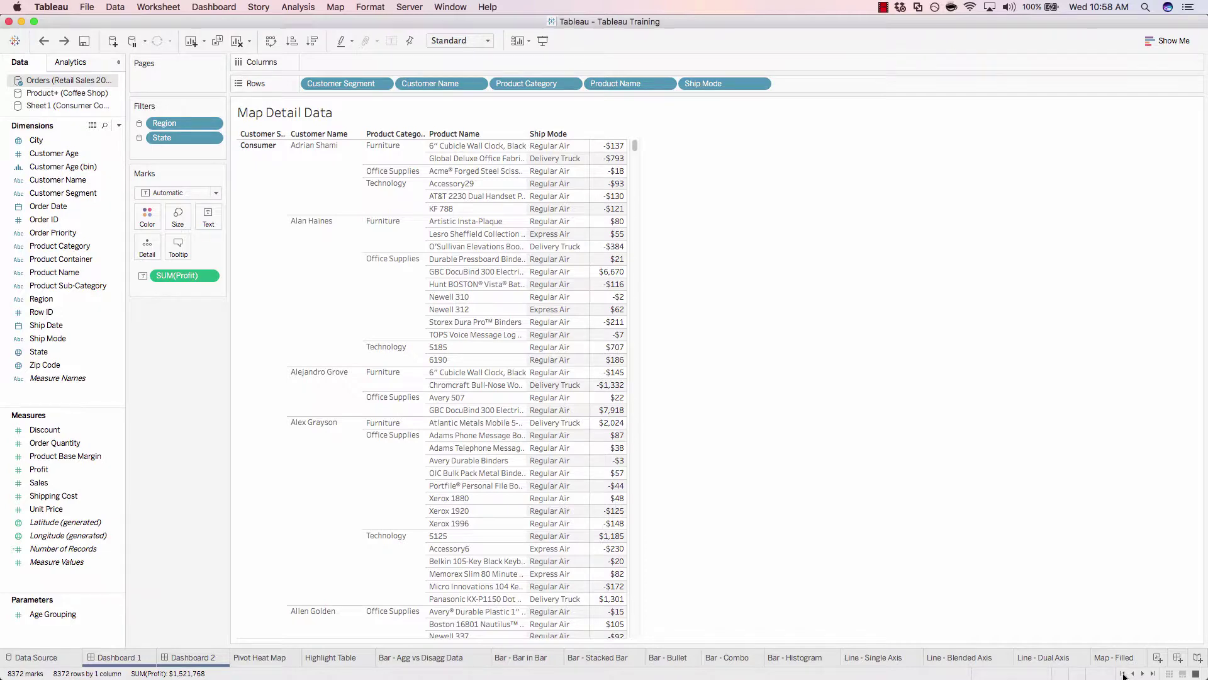
Step: Drop the Map Detail Data sheet below the map on Dashboard 2 and widen it to full width
click(208, 659)
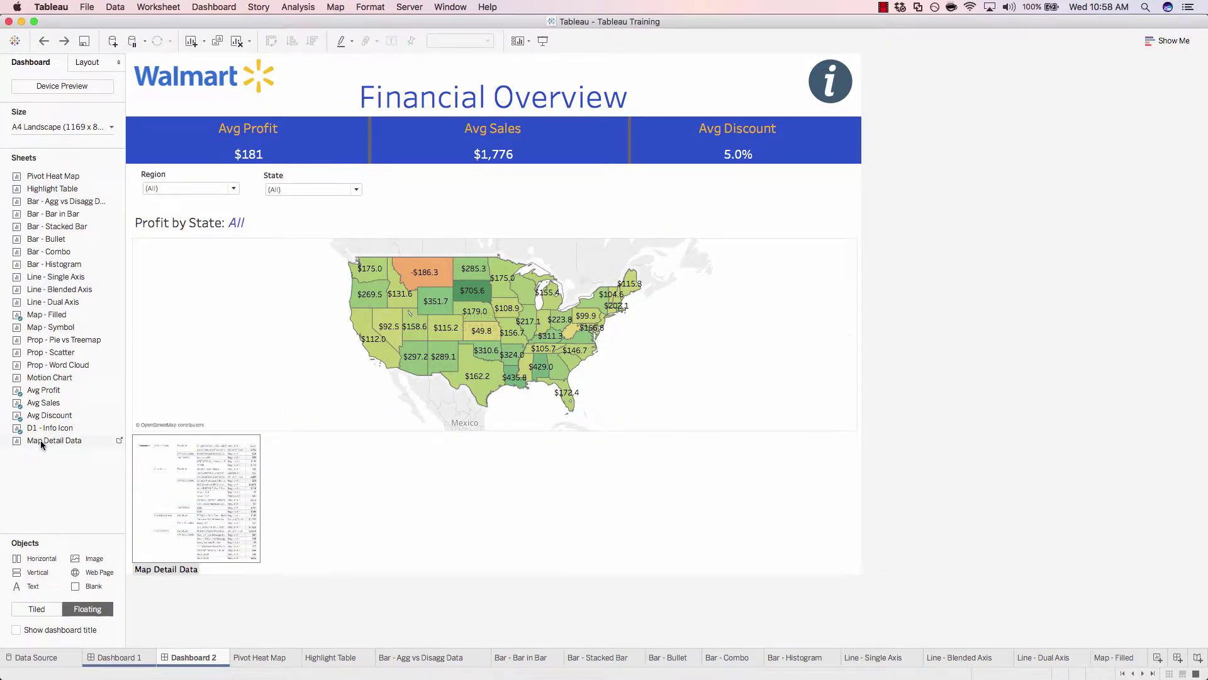
drag(41, 444, 133, 431)
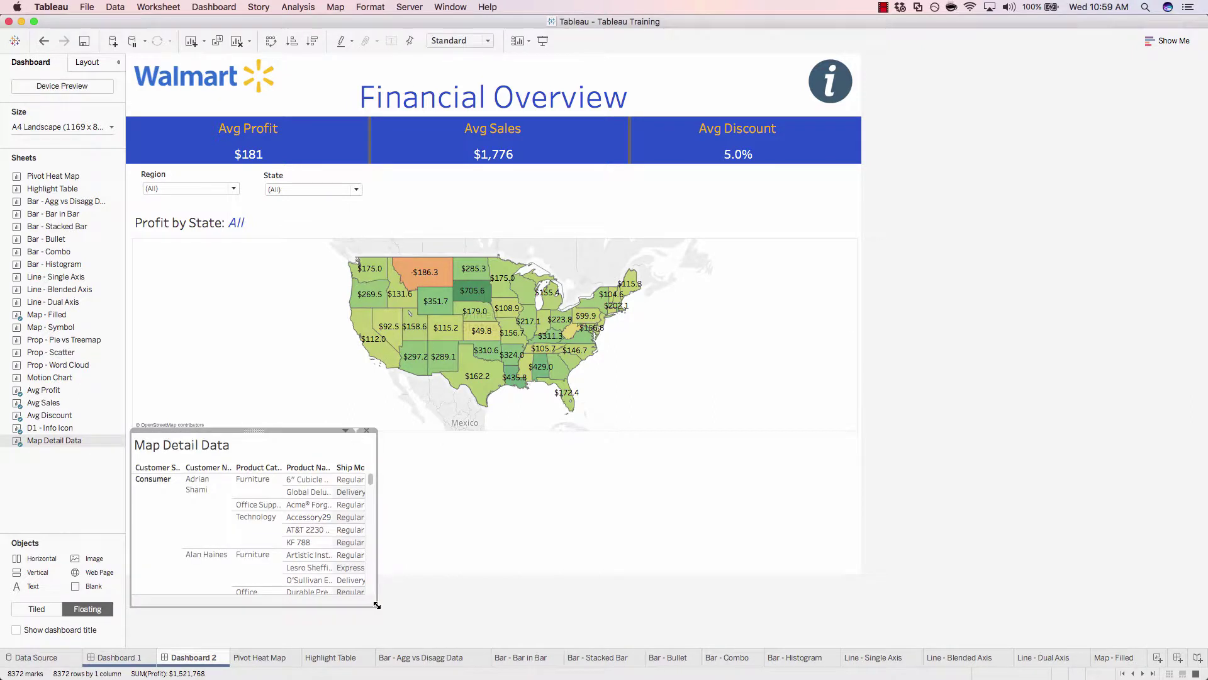
drag(375, 605, 854, 571)
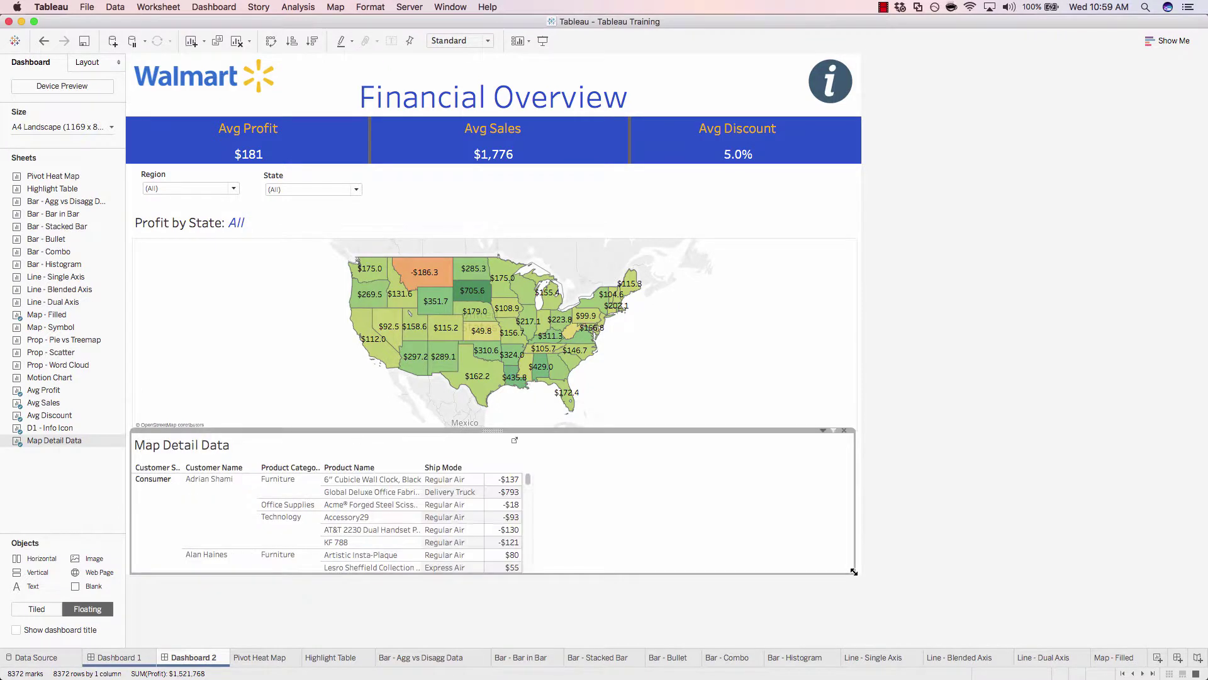
Step: Raise the Profit by State map and nudge the Region and State filters into alignment
click(367, 216)
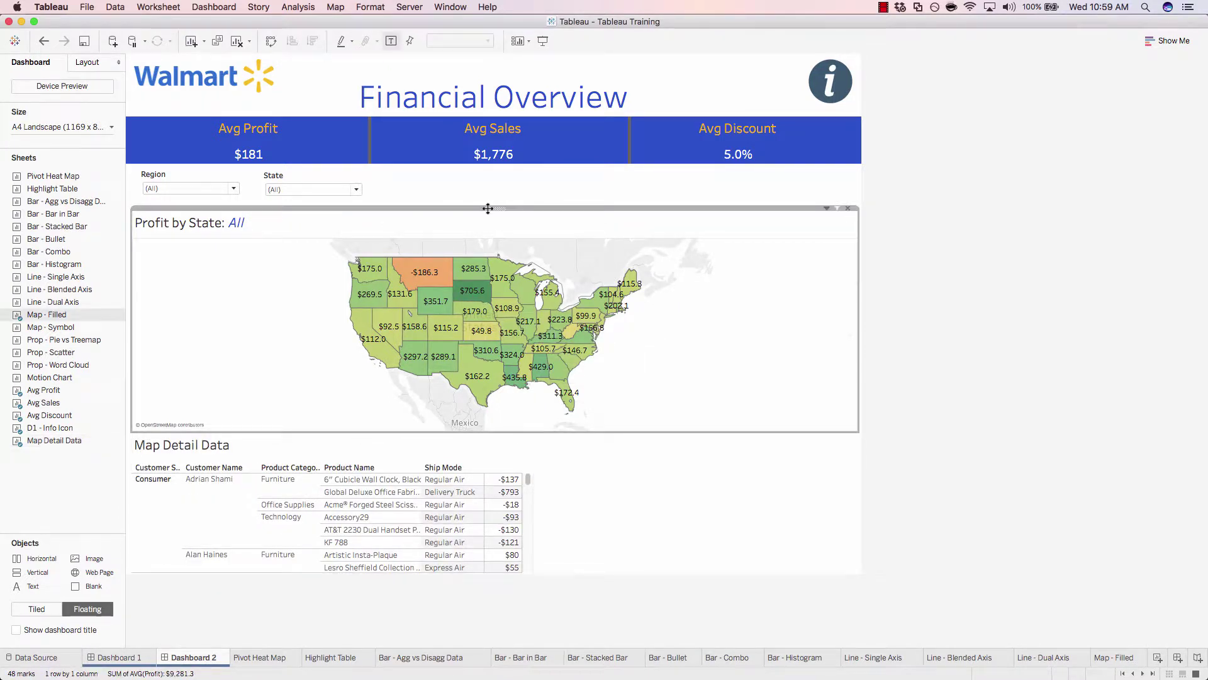
drag(488, 208, 484, 192)
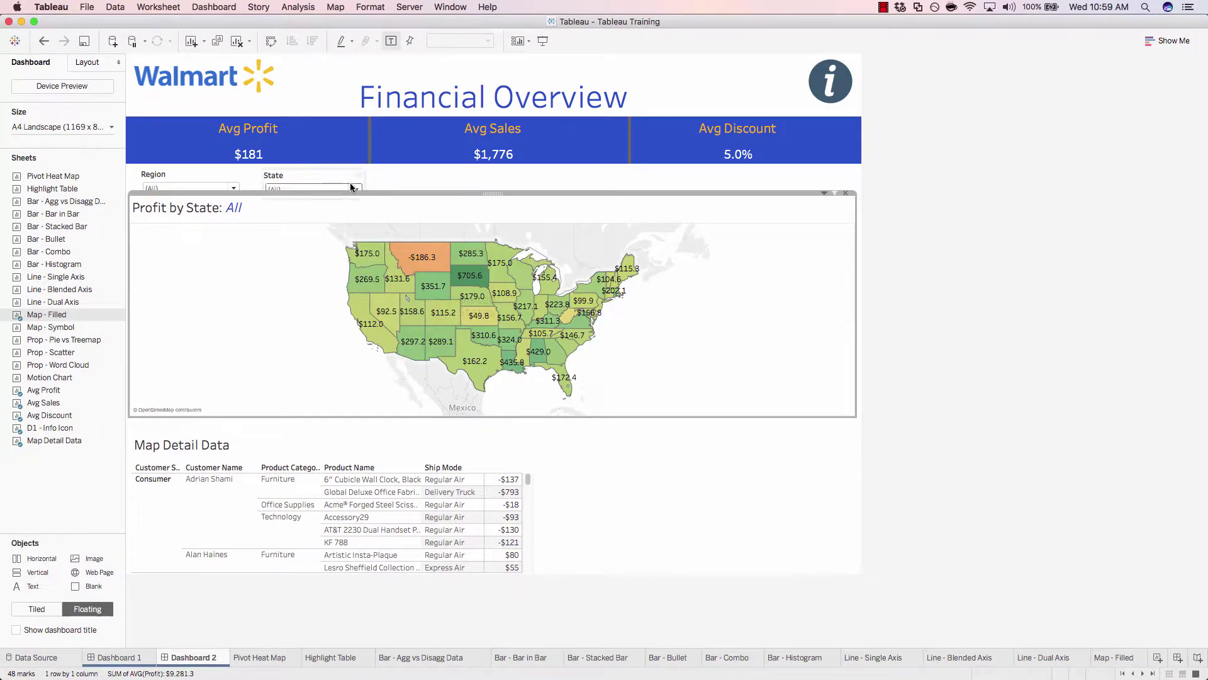
click(313, 173)
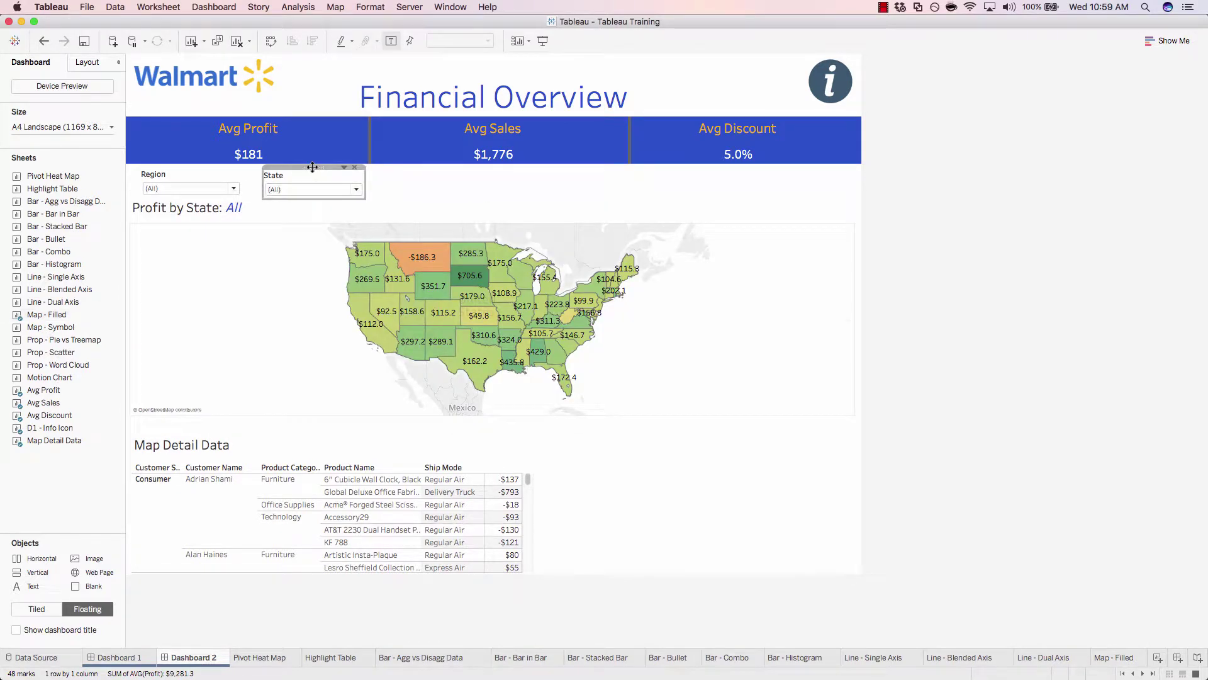
drag(312, 167, 312, 160)
click(186, 167)
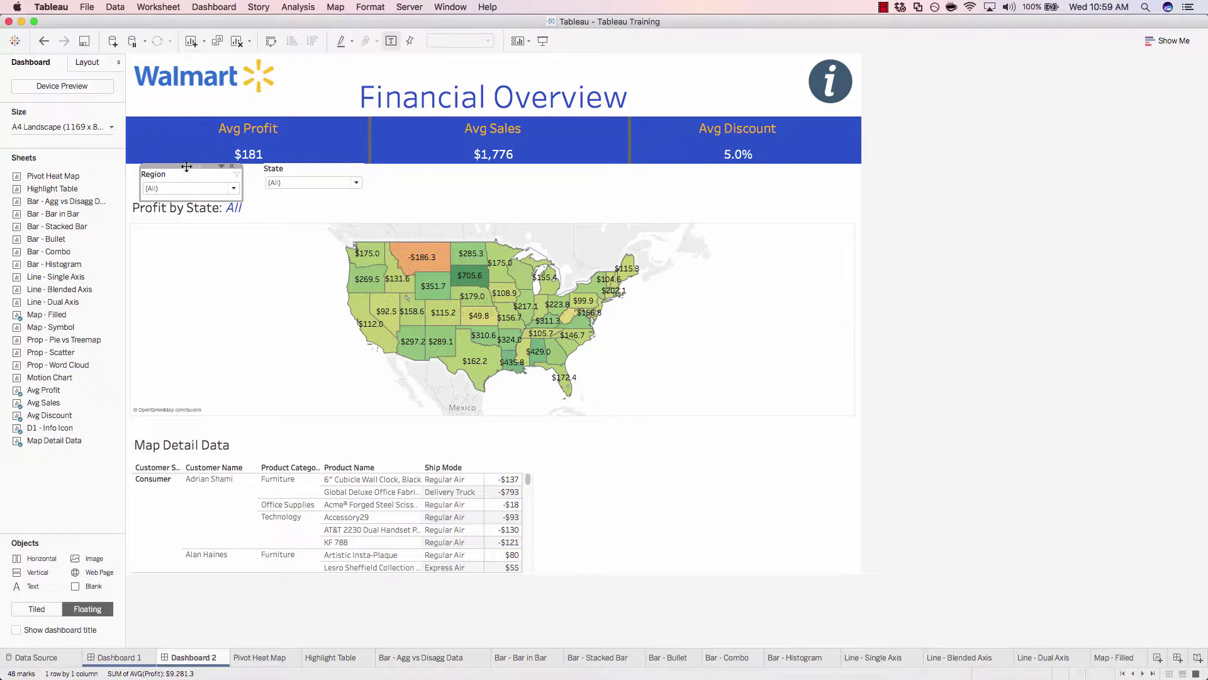
drag(186, 167, 186, 161)
click(292, 163)
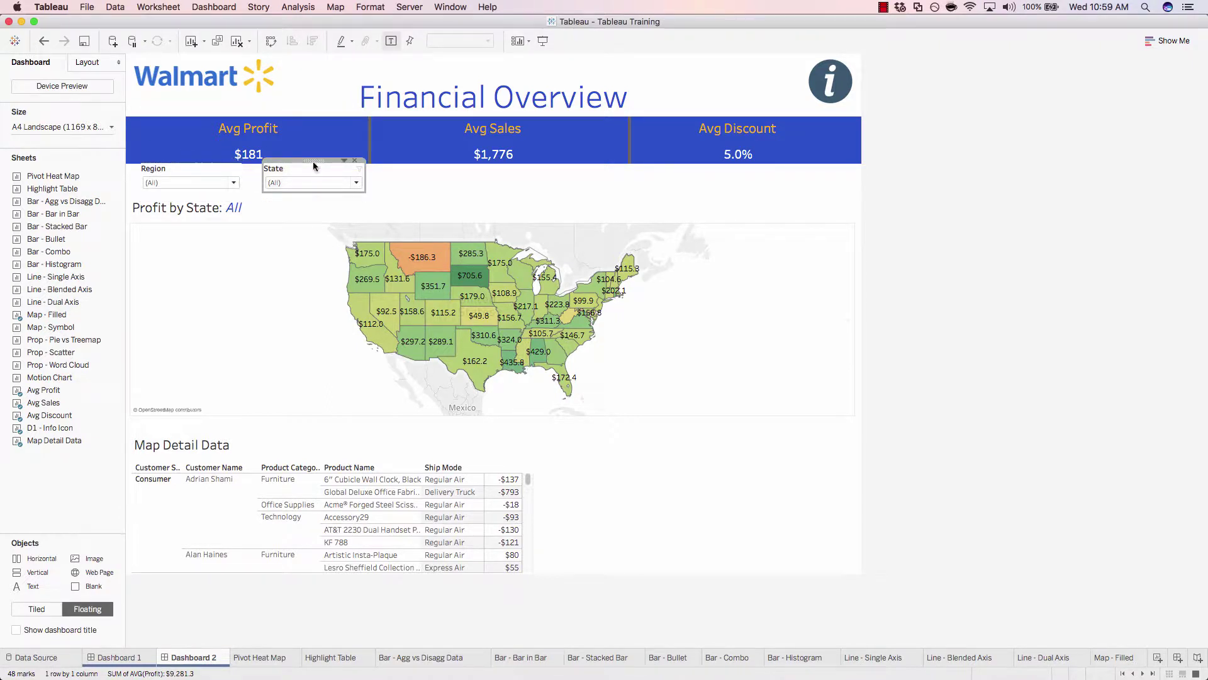
drag(312, 161, 313, 164)
click(210, 174)
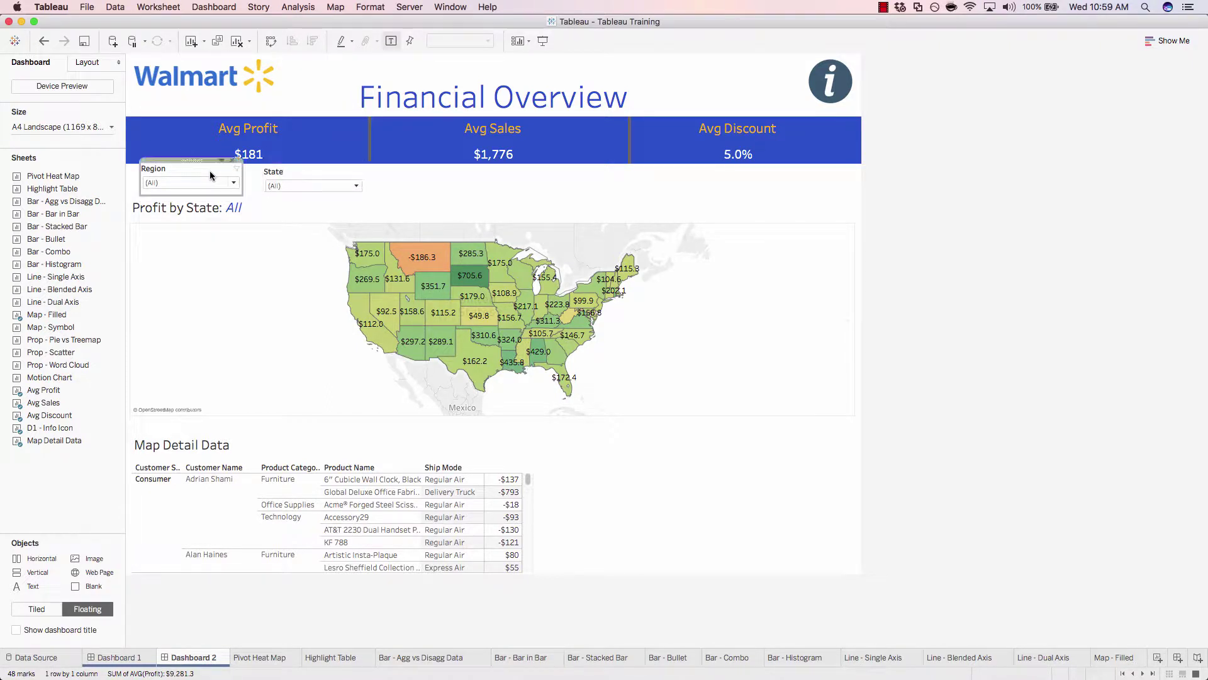
drag(195, 164, 196, 165)
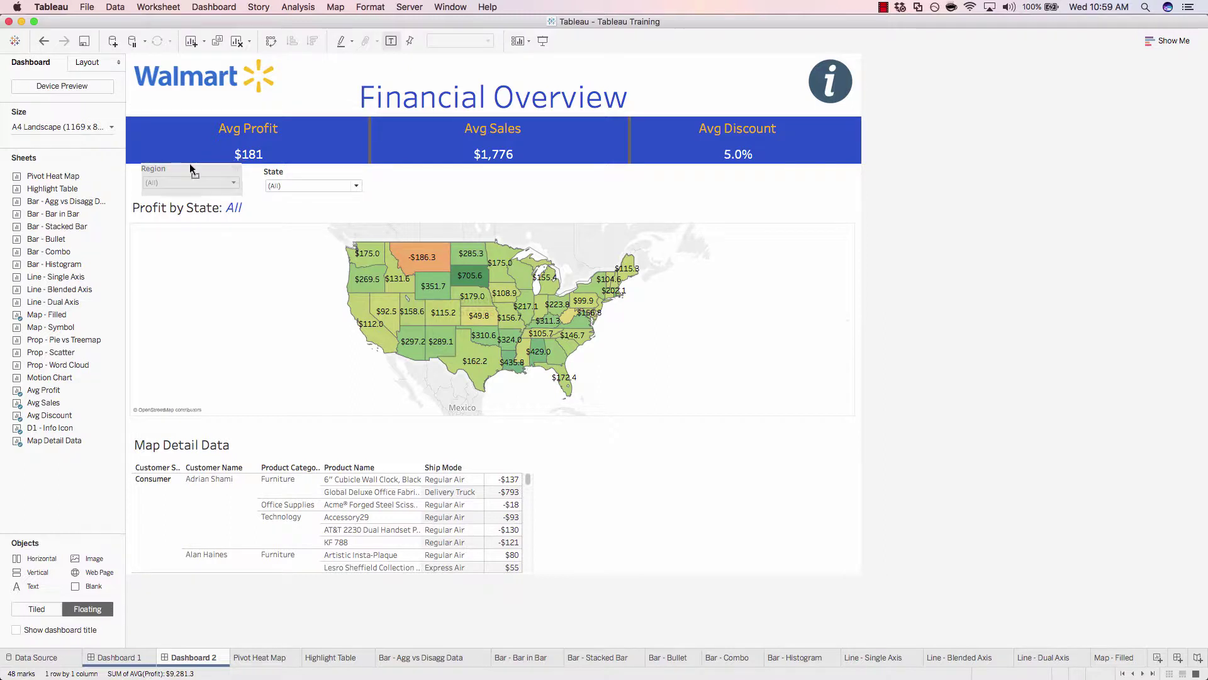
click(451, 180)
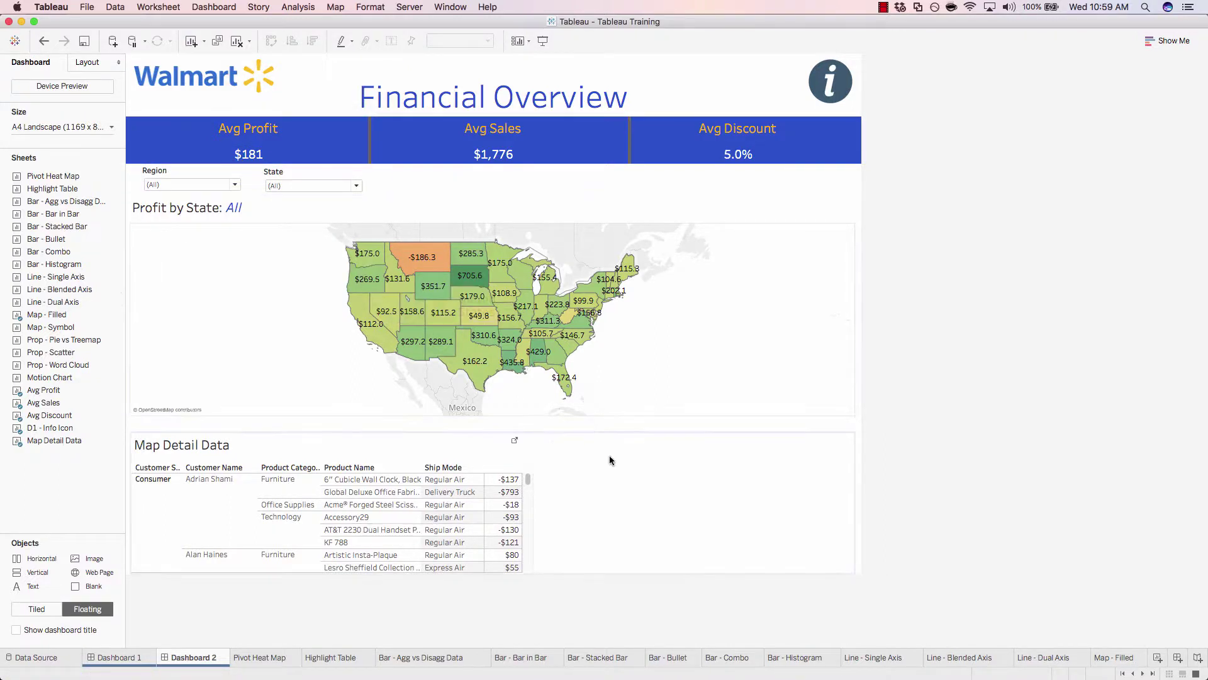
Step: Set the Map Detail Data sheet on Dashboard 2 to Fit > Fit Width
click(470, 441)
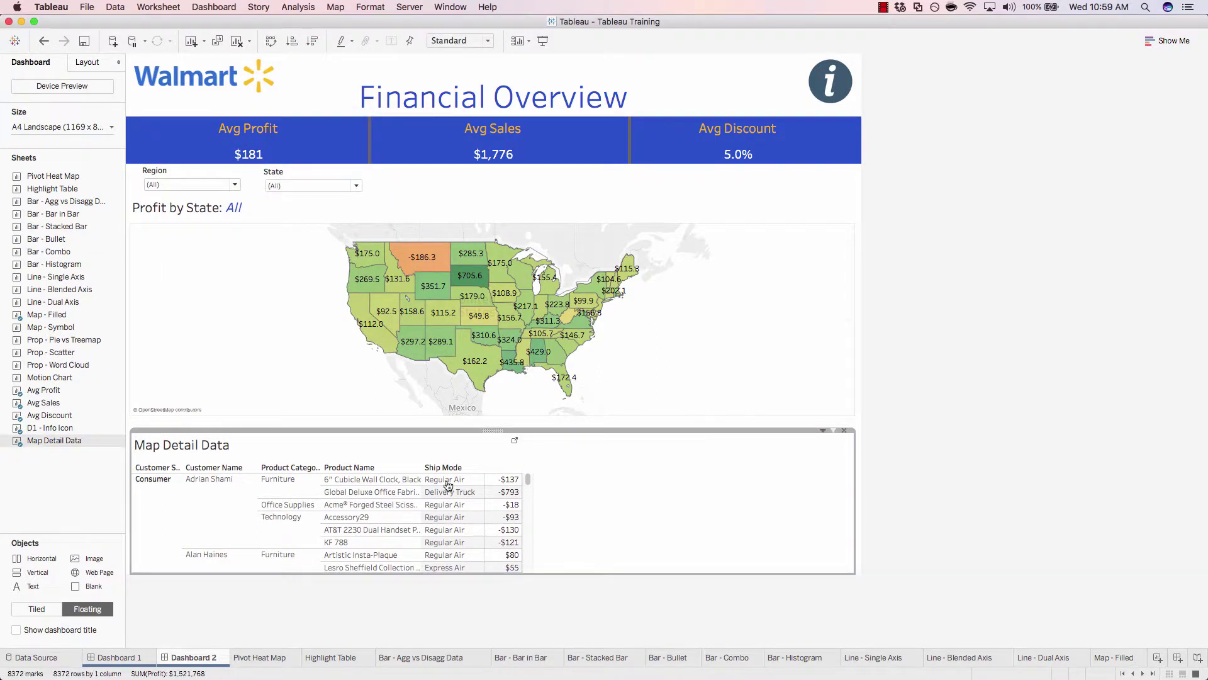
click(824, 431)
mouse_move(812, 465)
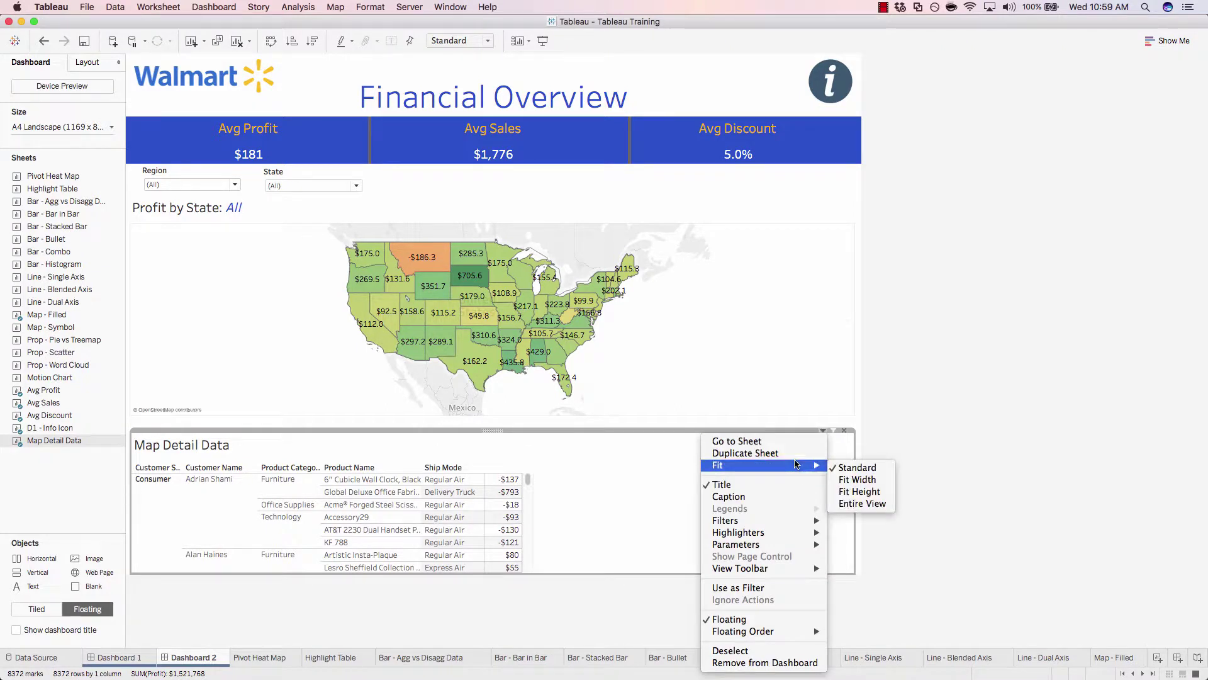
click(883, 479)
mouse_move(847, 483)
mouse_down()
mouse_move(847, 539)
mouse_move(847, 479)
mouse_up()
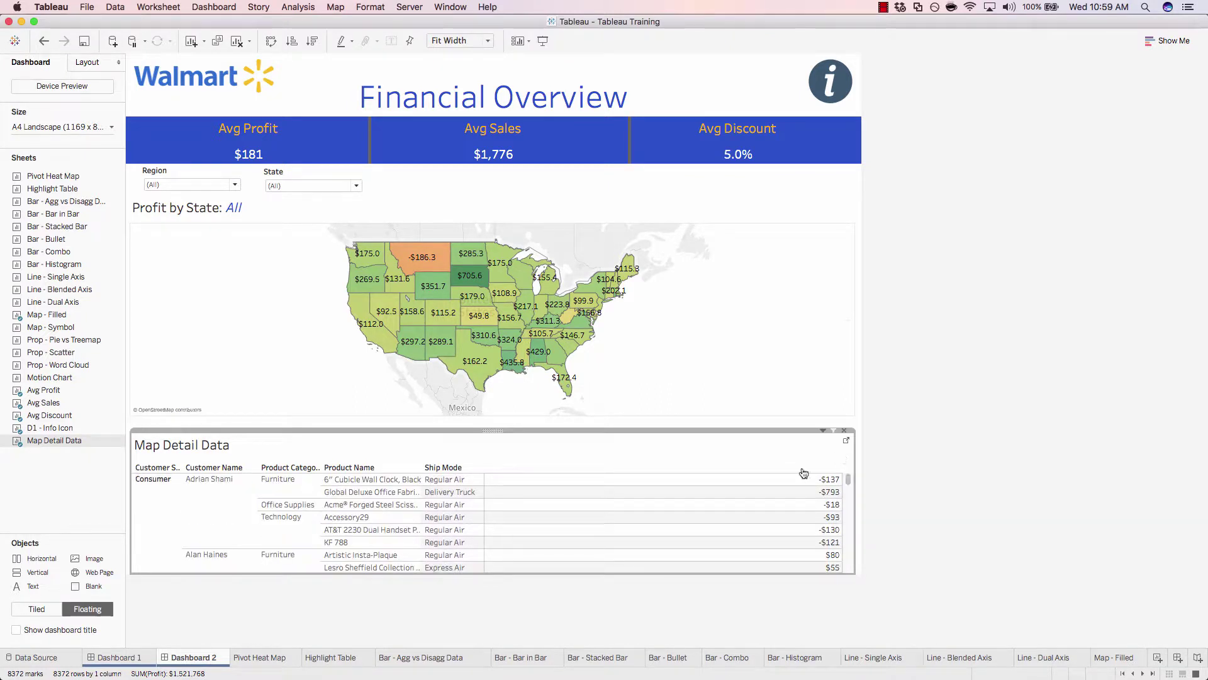
mouse_move(486, 504)
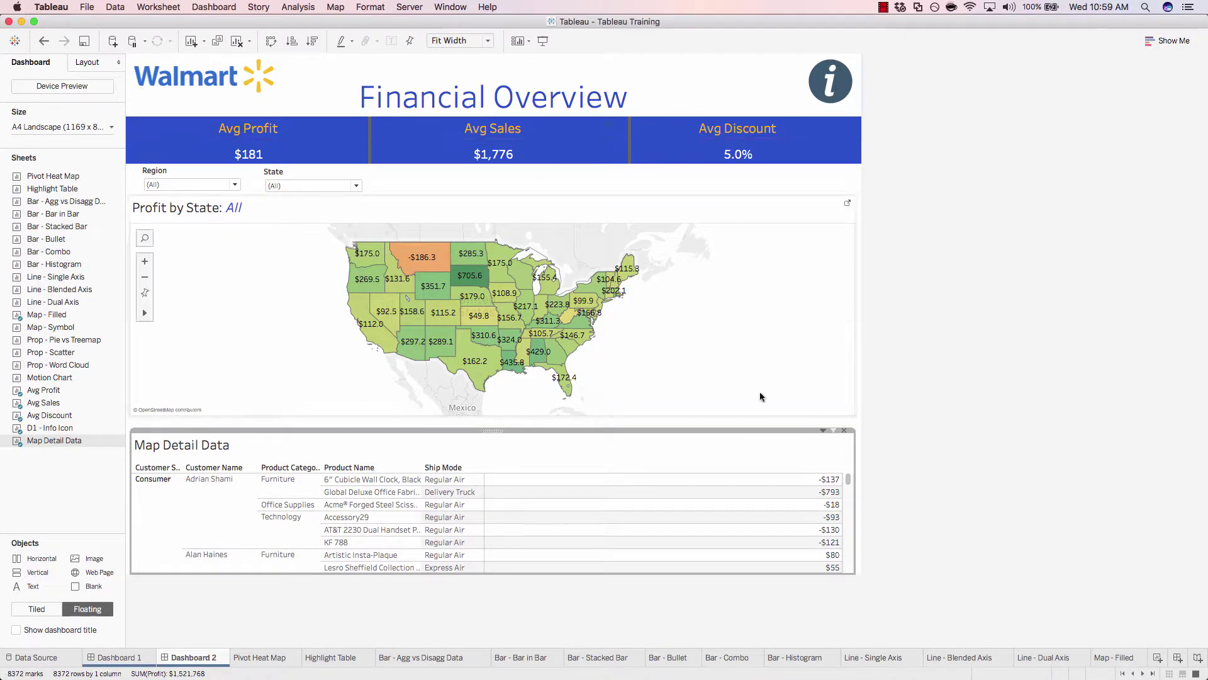
click(747, 426)
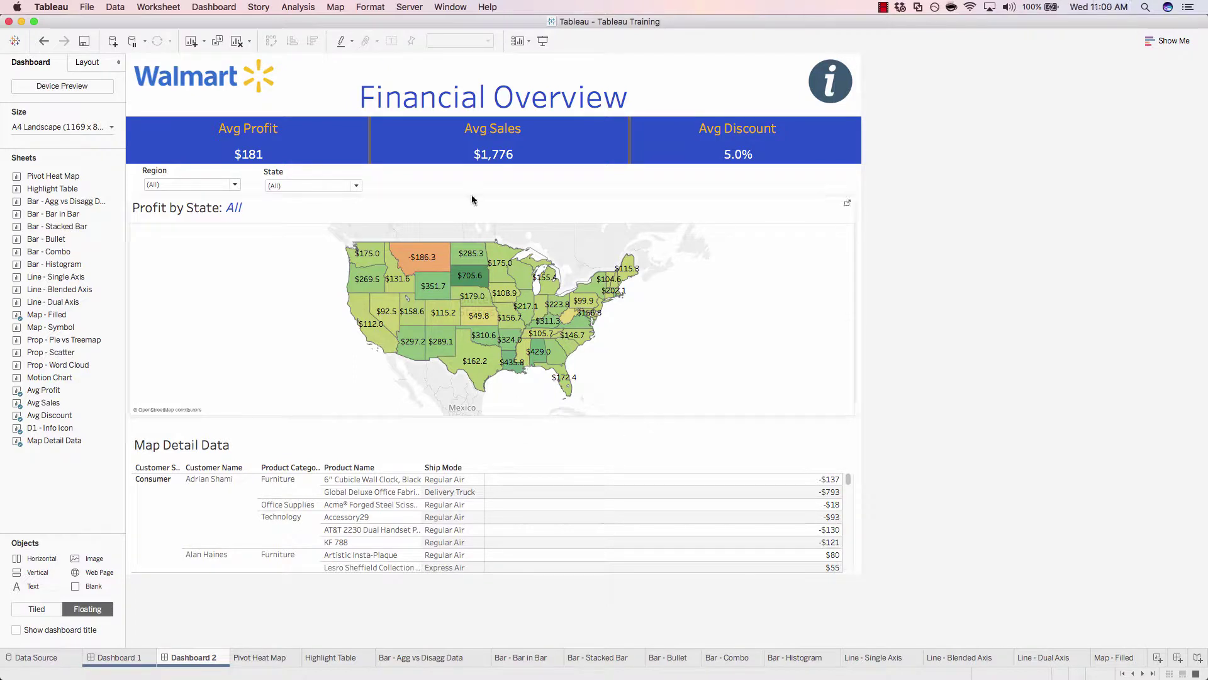
Step: From Dashboard > Actions, add a new Filter action
click(227, 11)
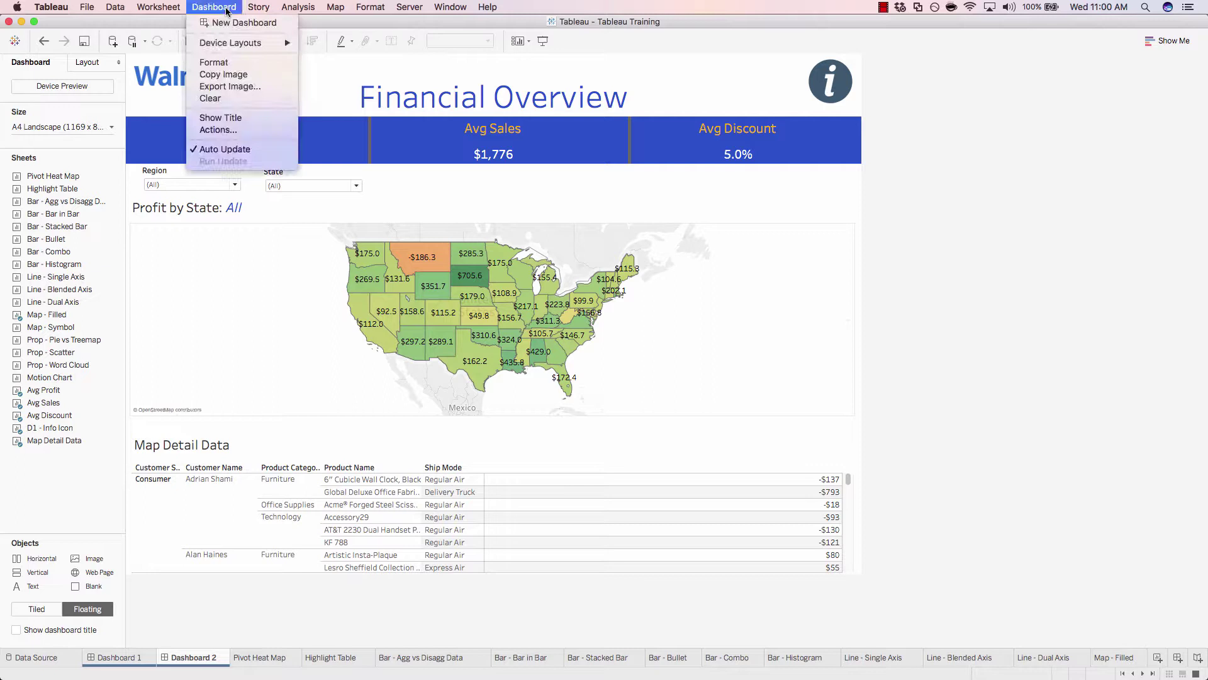
click(214, 130)
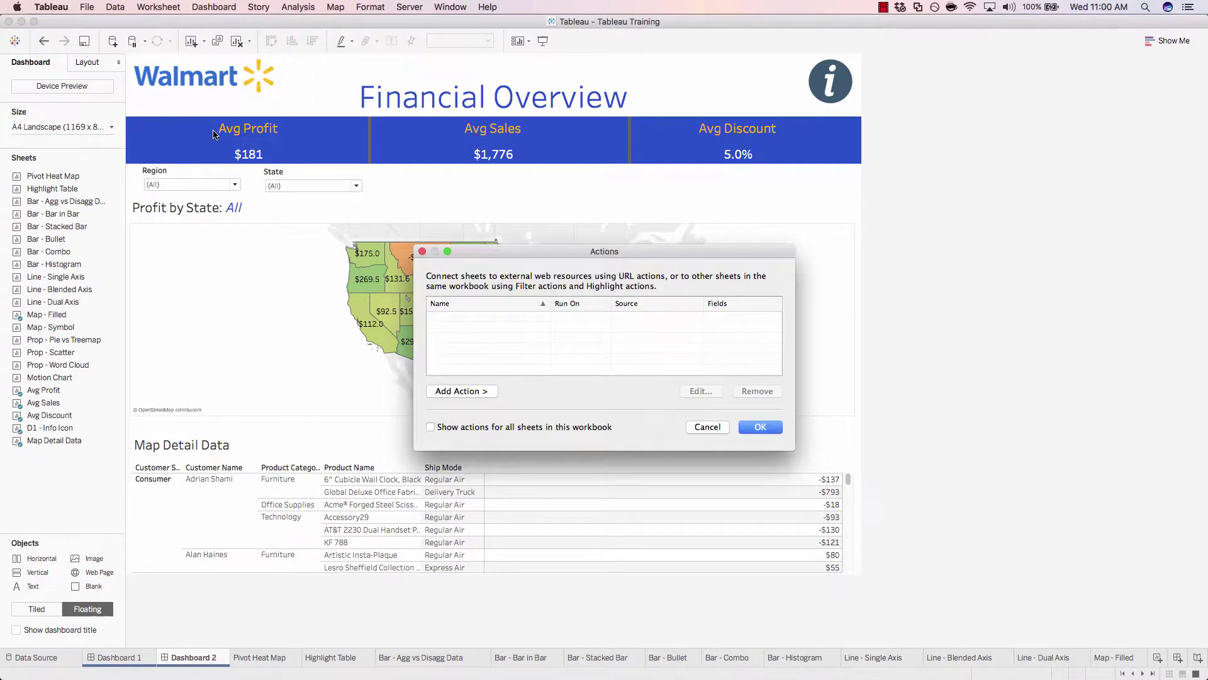
click(458, 390)
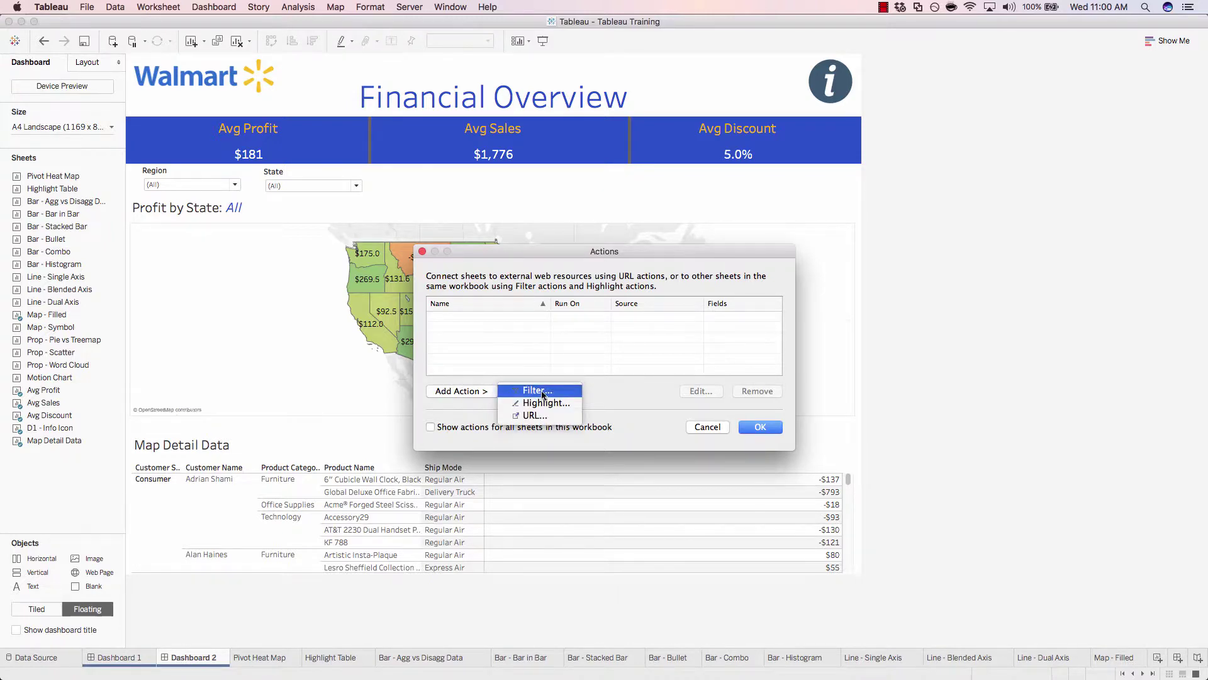
click(541, 392)
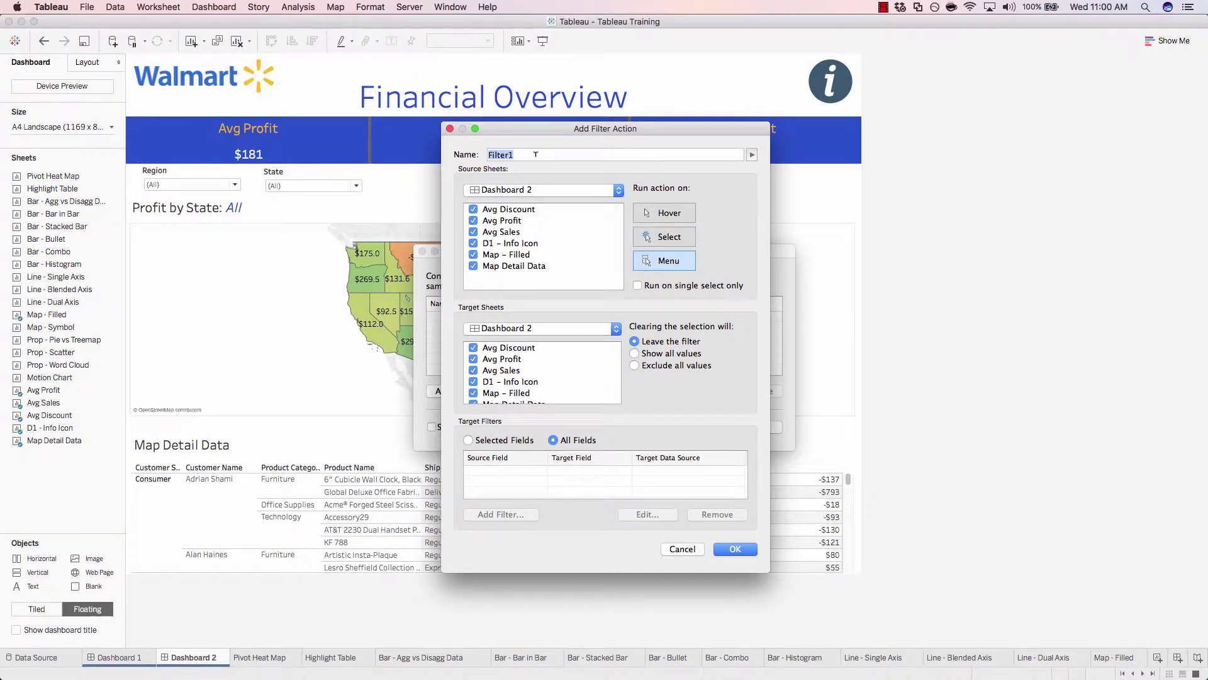
Step: Name the filter action 'View State Deyail Data'
text(Vo)
key(BackSpace)
text(iew )
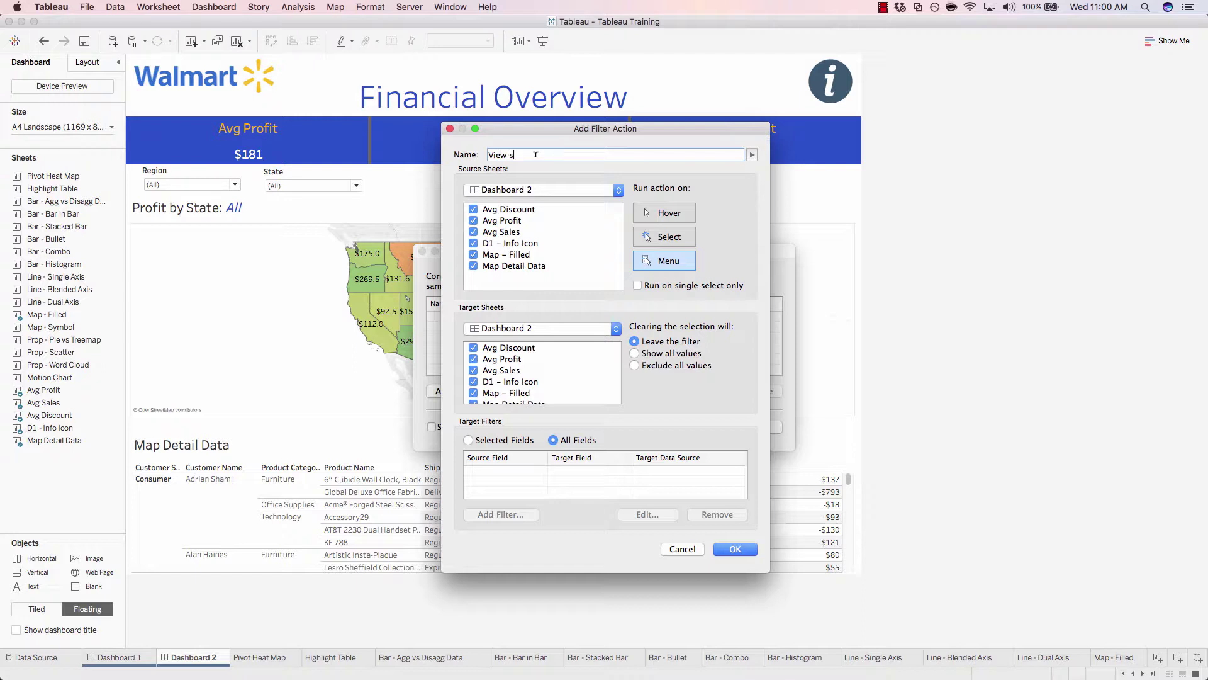
text(State Deyail Data)
Step: Uncheck Avg Discount, Avg Profit, Avg Sales and D1 – Info Icon, leaving the map as the only source
click(473, 209)
click(473, 220)
click(473, 231)
click(473, 243)
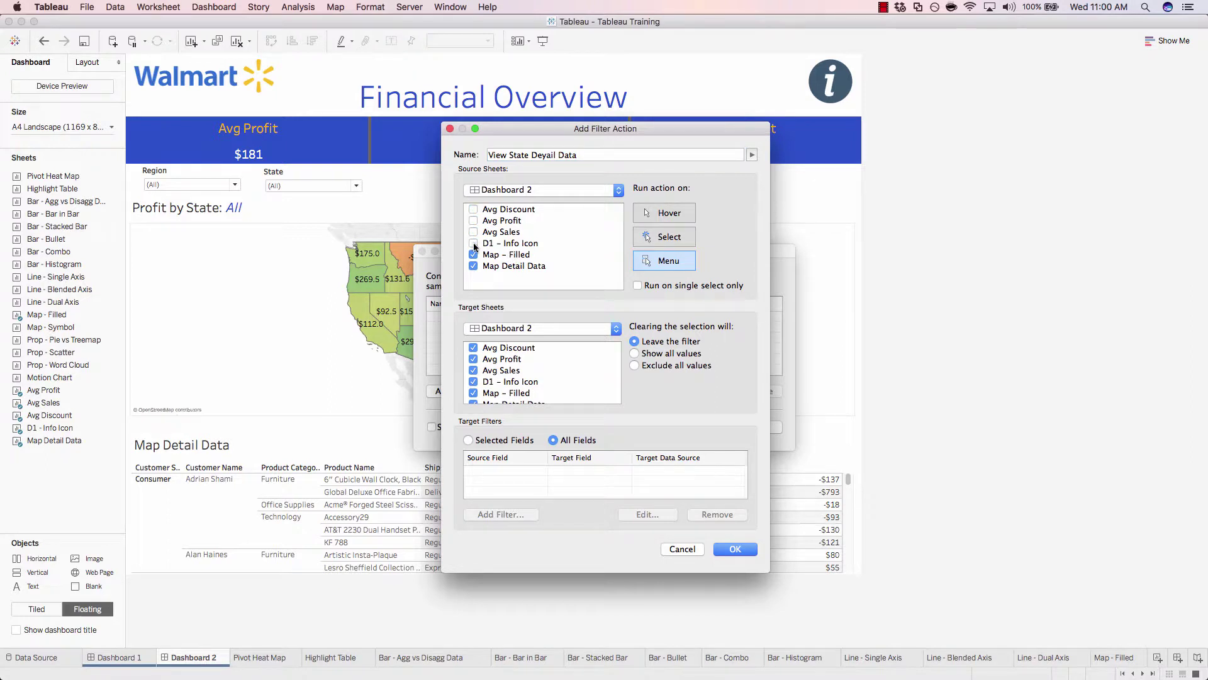
click(473, 266)
Step: Target only Map Detail Data, run the action on Select, and confirm with OK
click(473, 348)
click(474, 359)
click(473, 370)
click(473, 381)
click(473, 392)
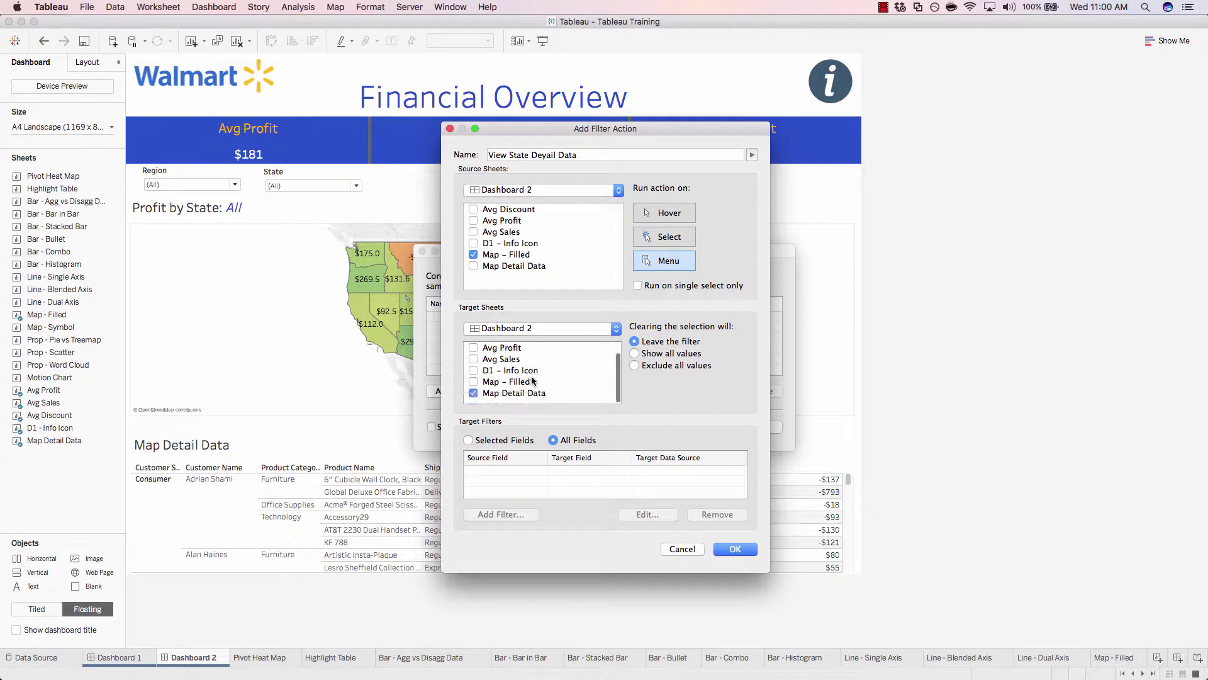
scroll(535, 395, down, 1)
click(662, 239)
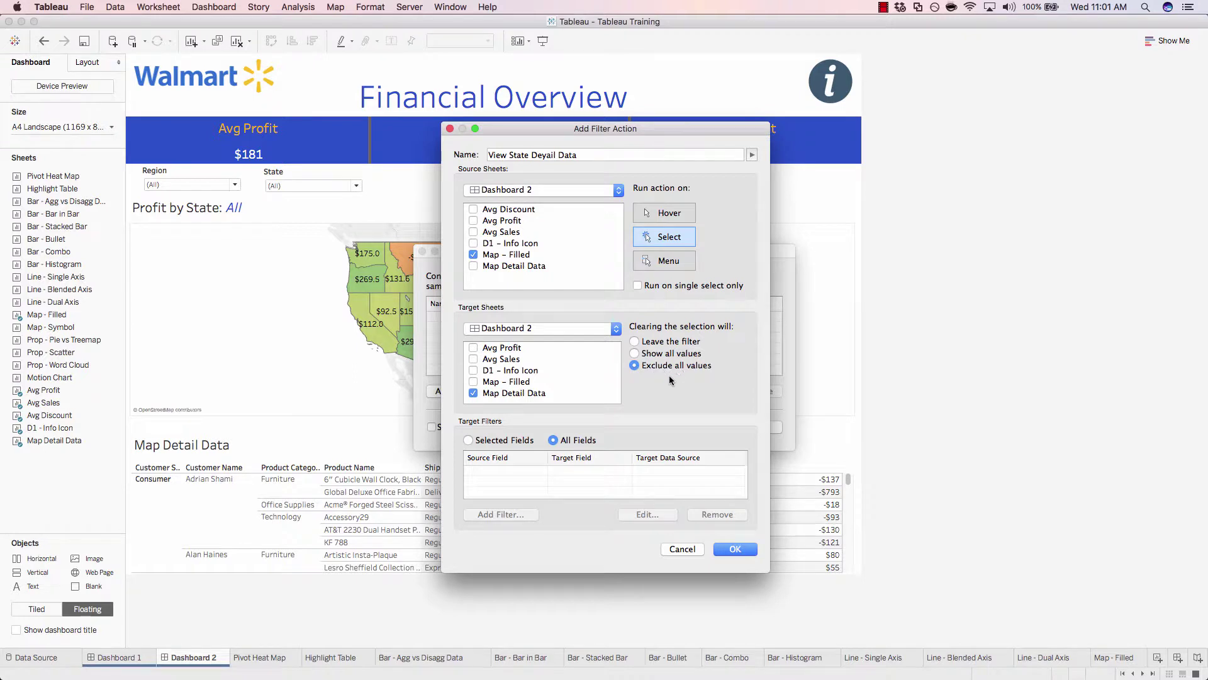
click(736, 549)
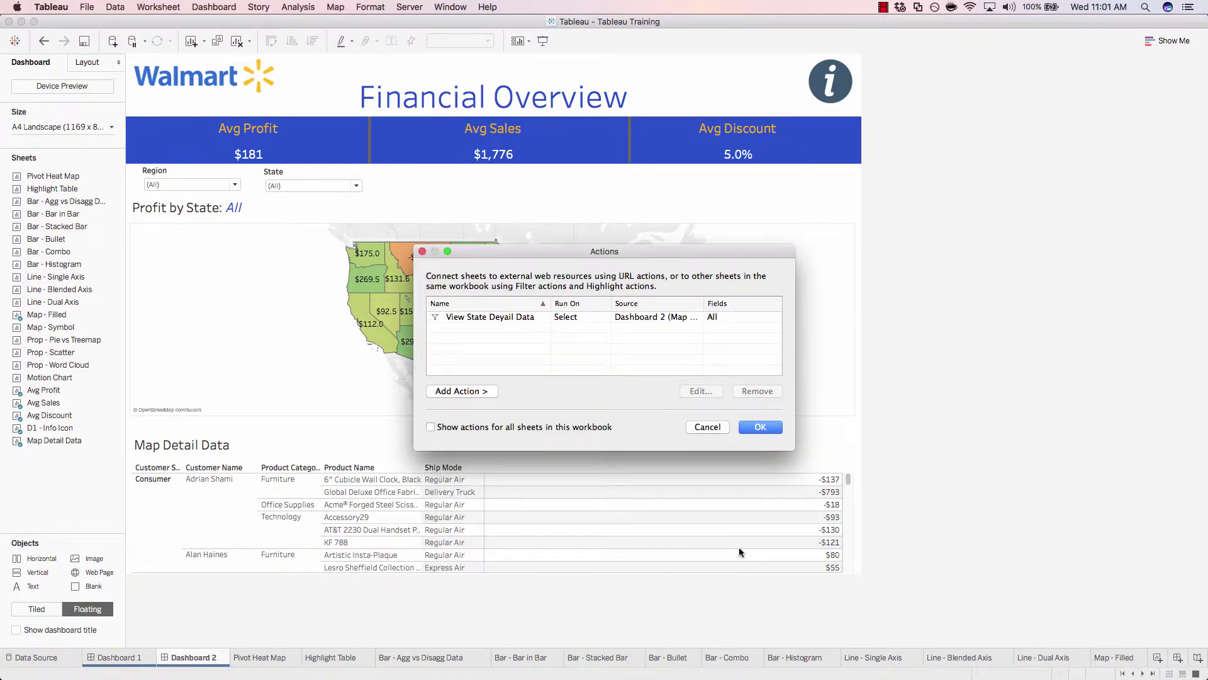
Step: Keep the new filter action, then test it by selecting and deselecting Montana on the map
click(758, 428)
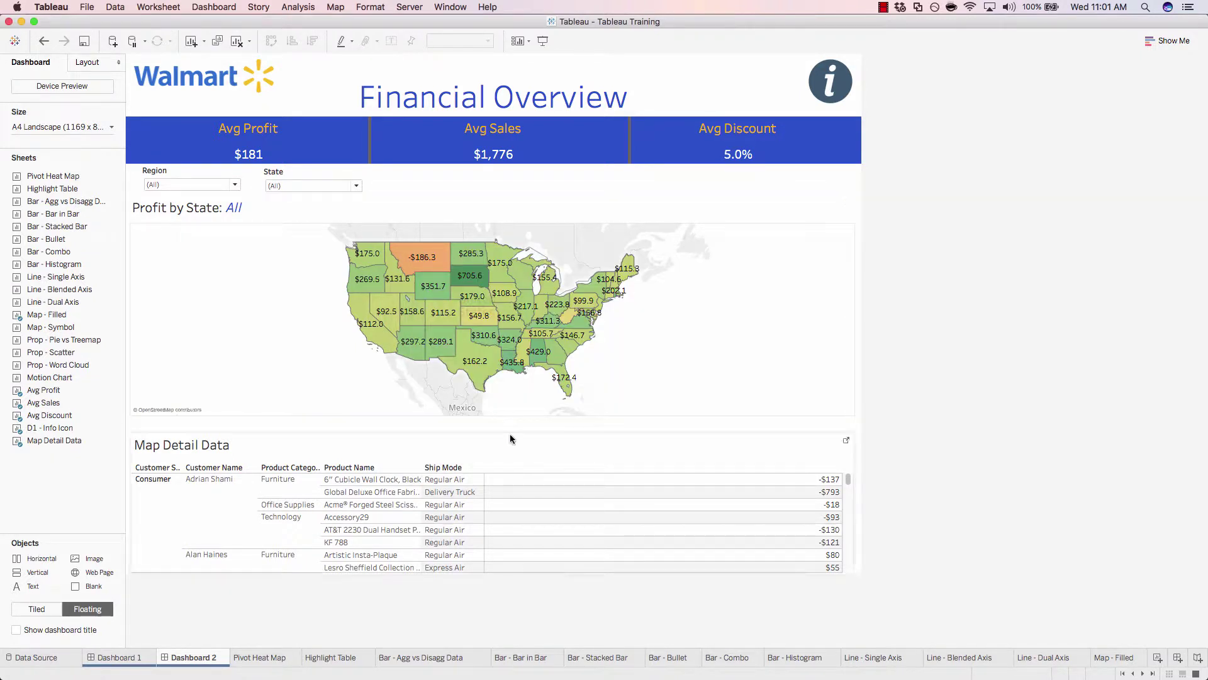
click(439, 254)
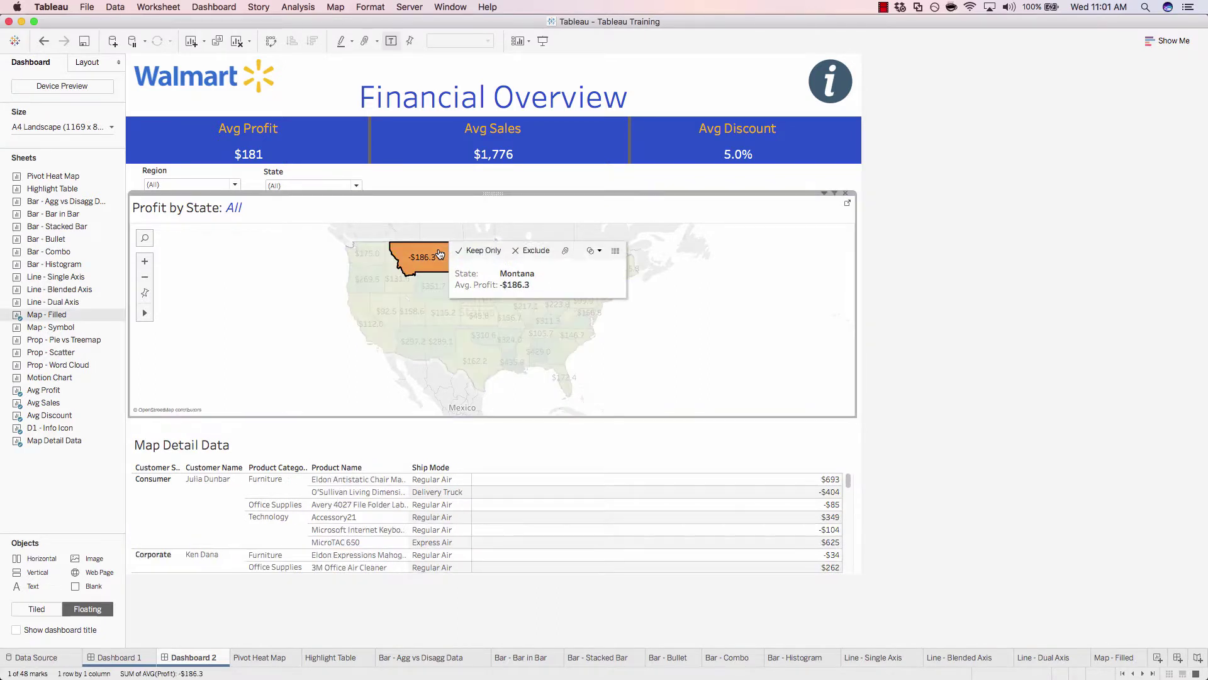
click(439, 254)
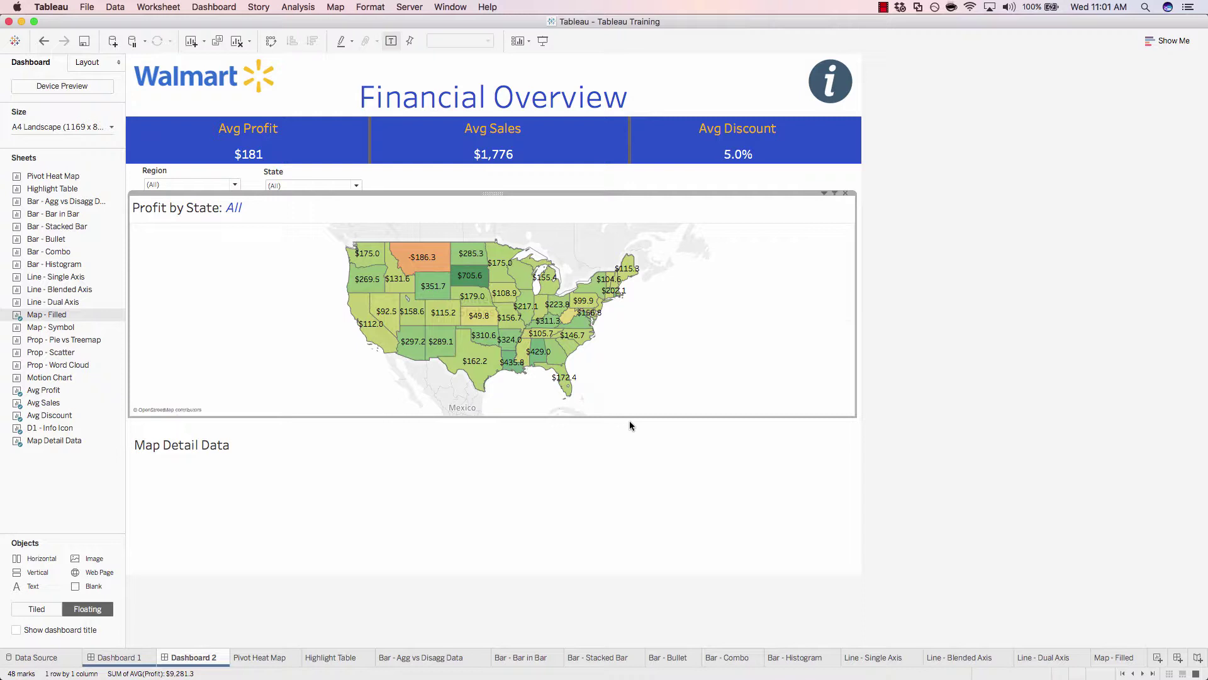
mouse_move(566, 380)
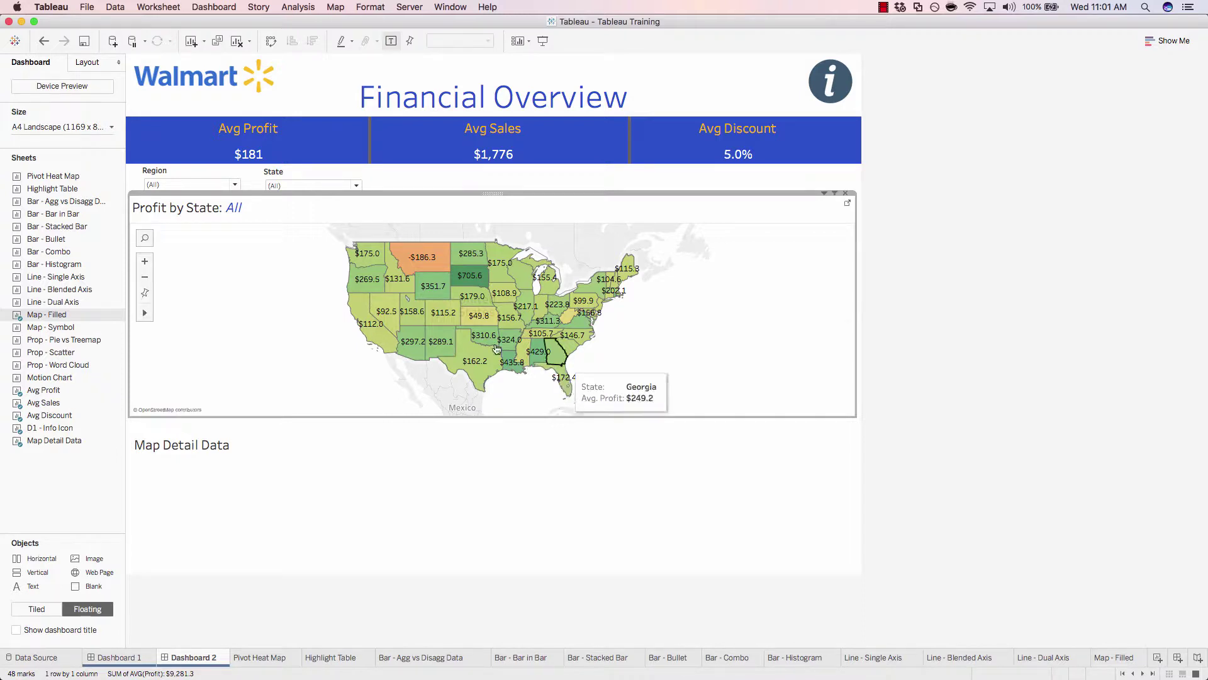
mouse_move(492, 348)
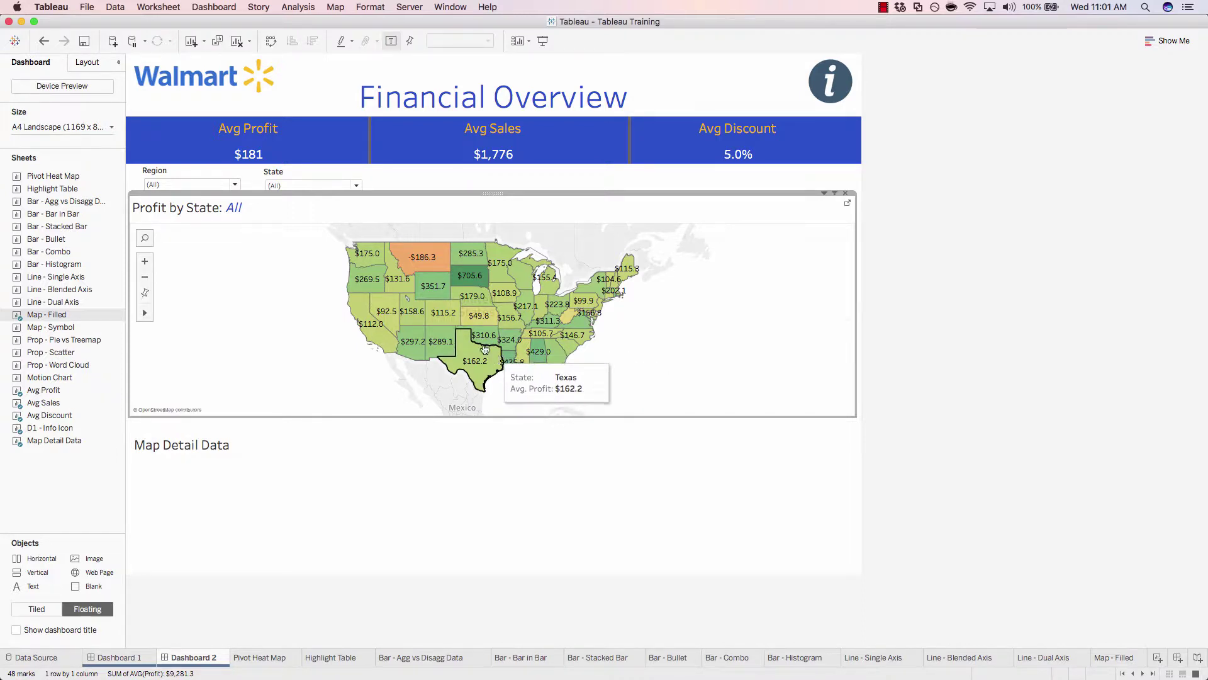
click(443, 255)
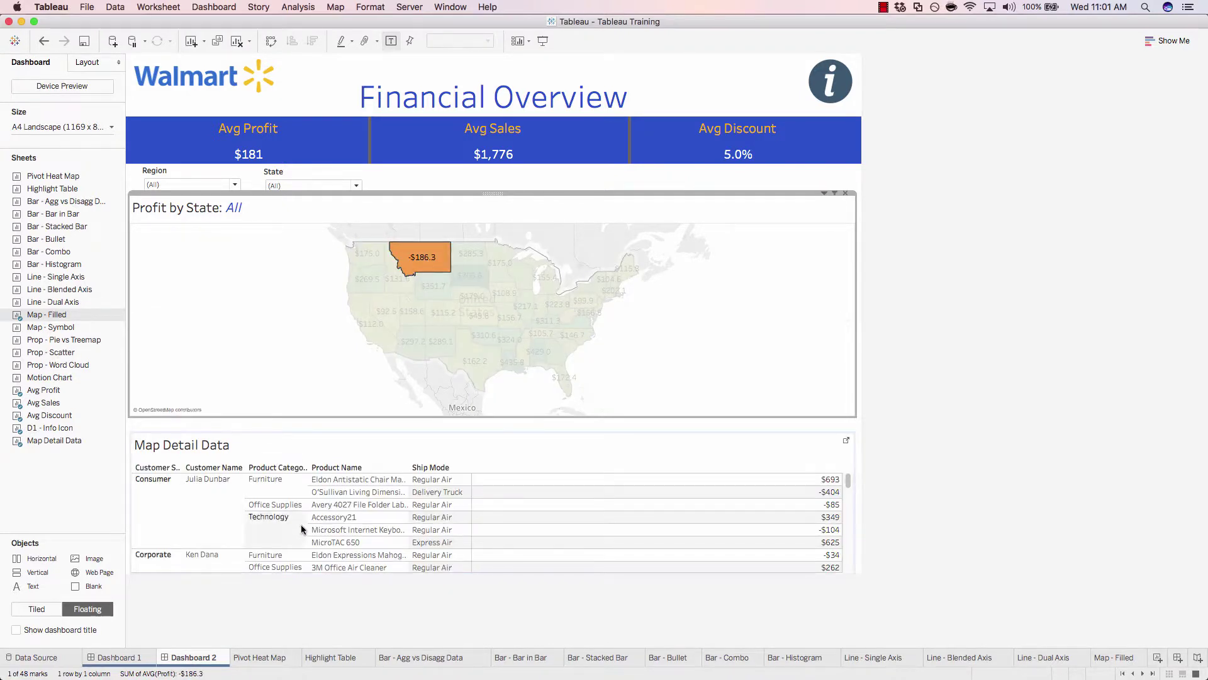
drag(848, 481, 849, 531)
mouse_move(797, 534)
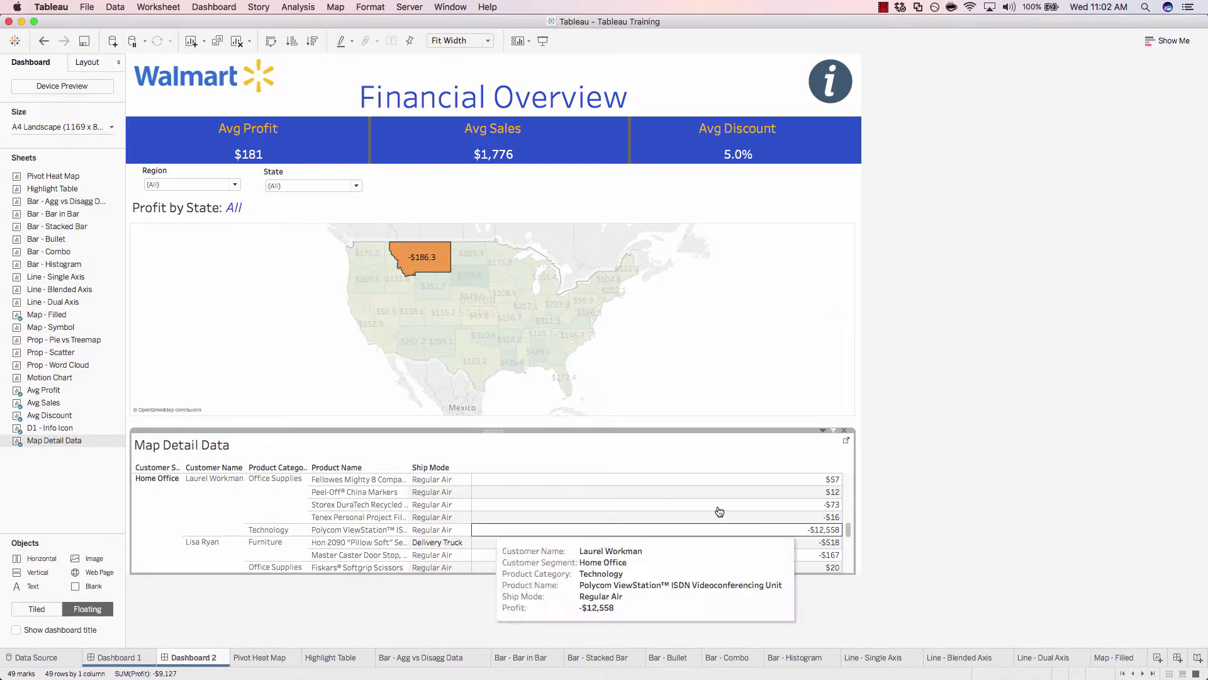
mouse_move(842, 534)
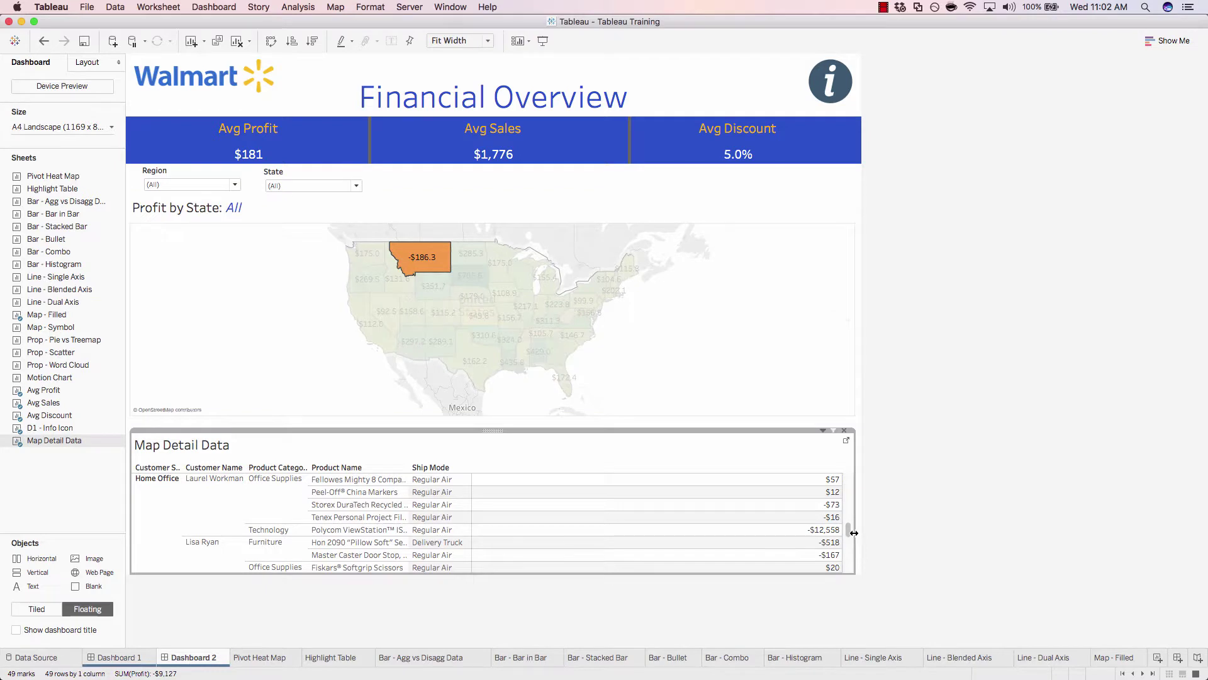
drag(849, 535, 842, 478)
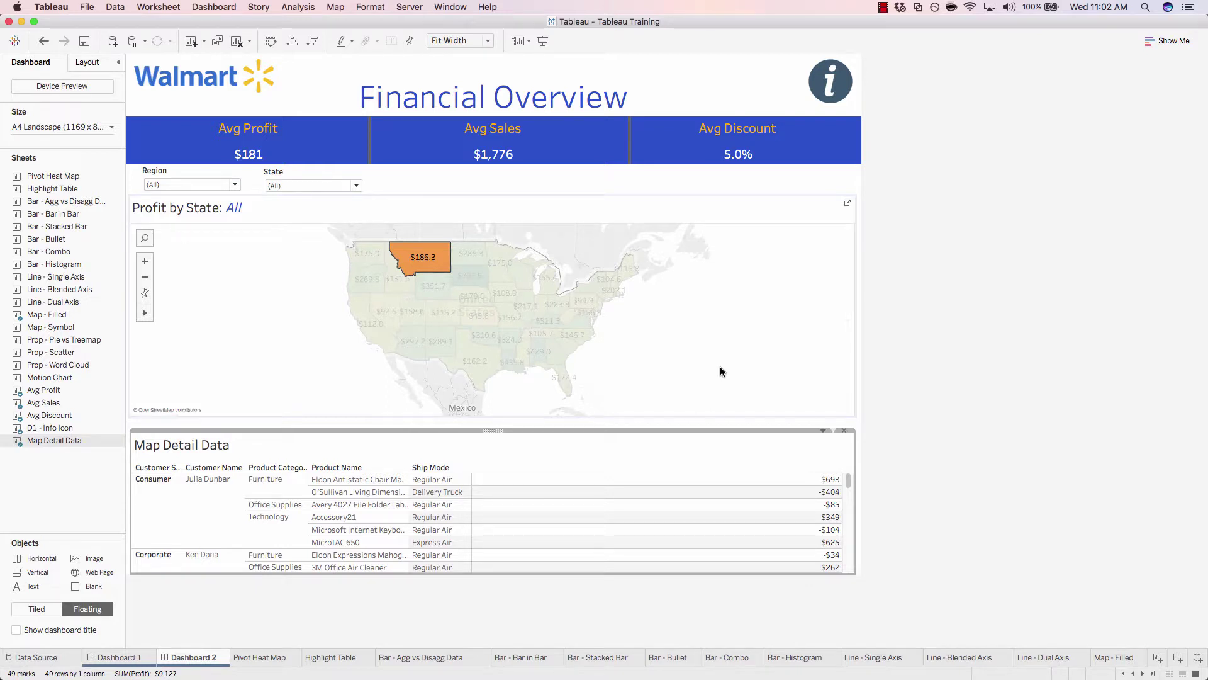
click(442, 270)
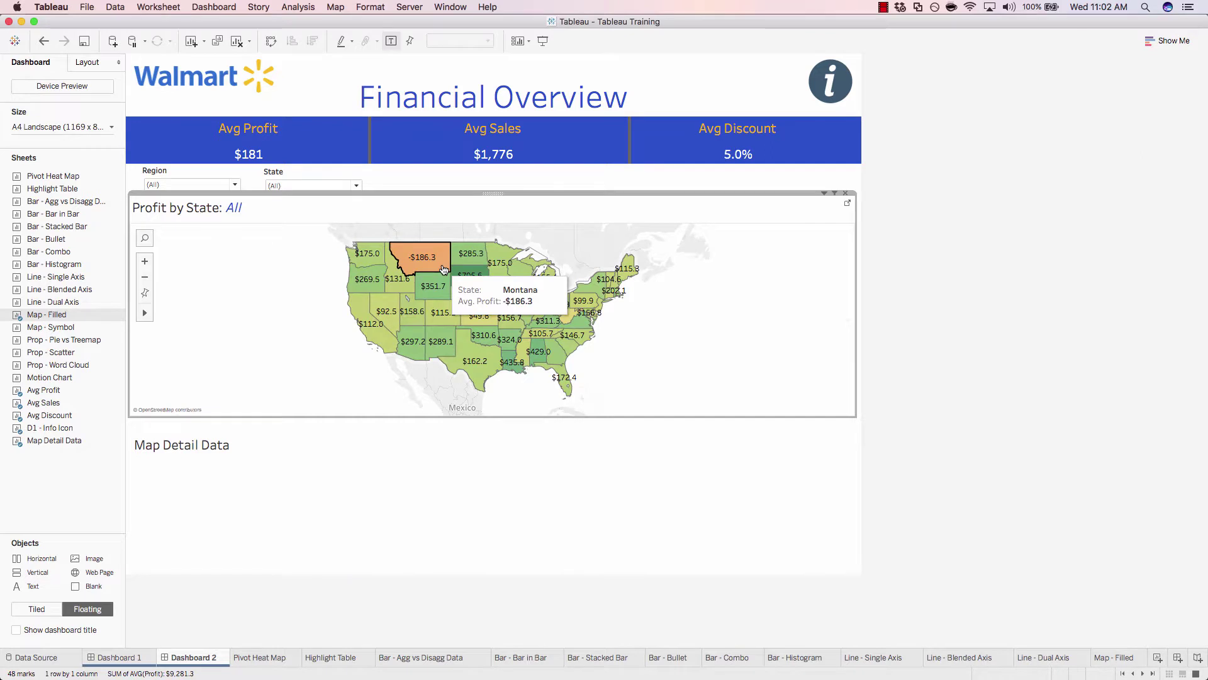
click(473, 352)
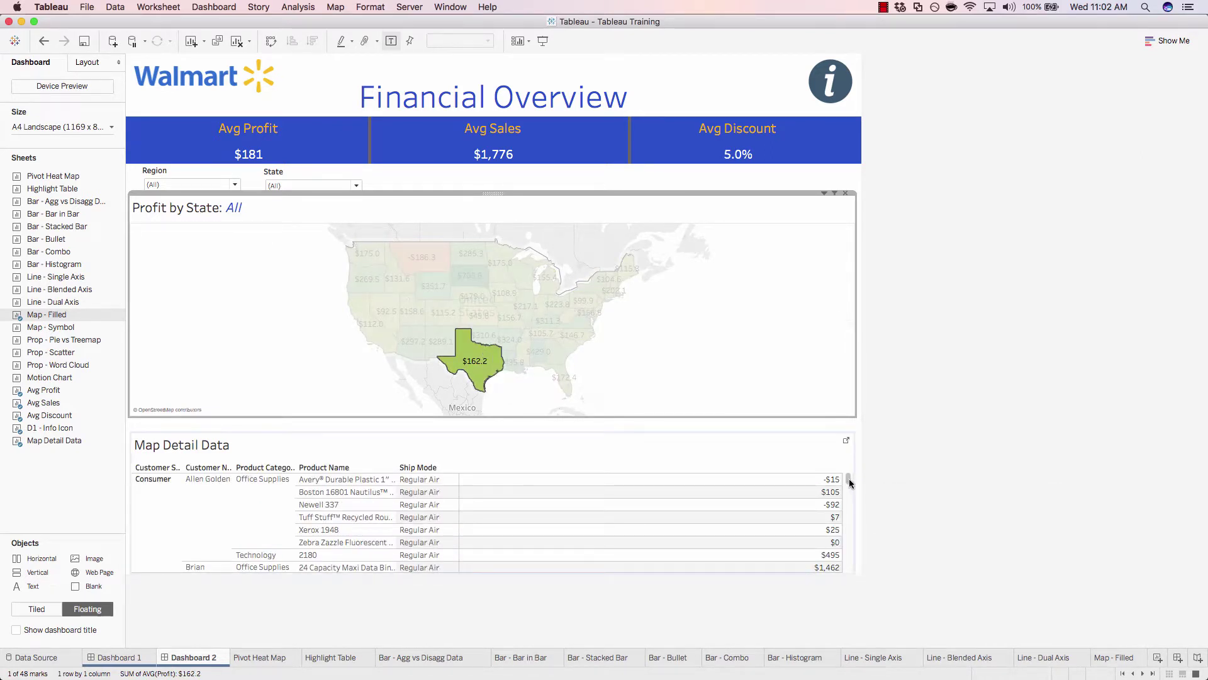
mouse_move(848, 483)
mouse_down()
mouse_move(854, 510)
mouse_move(849, 478)
mouse_up()
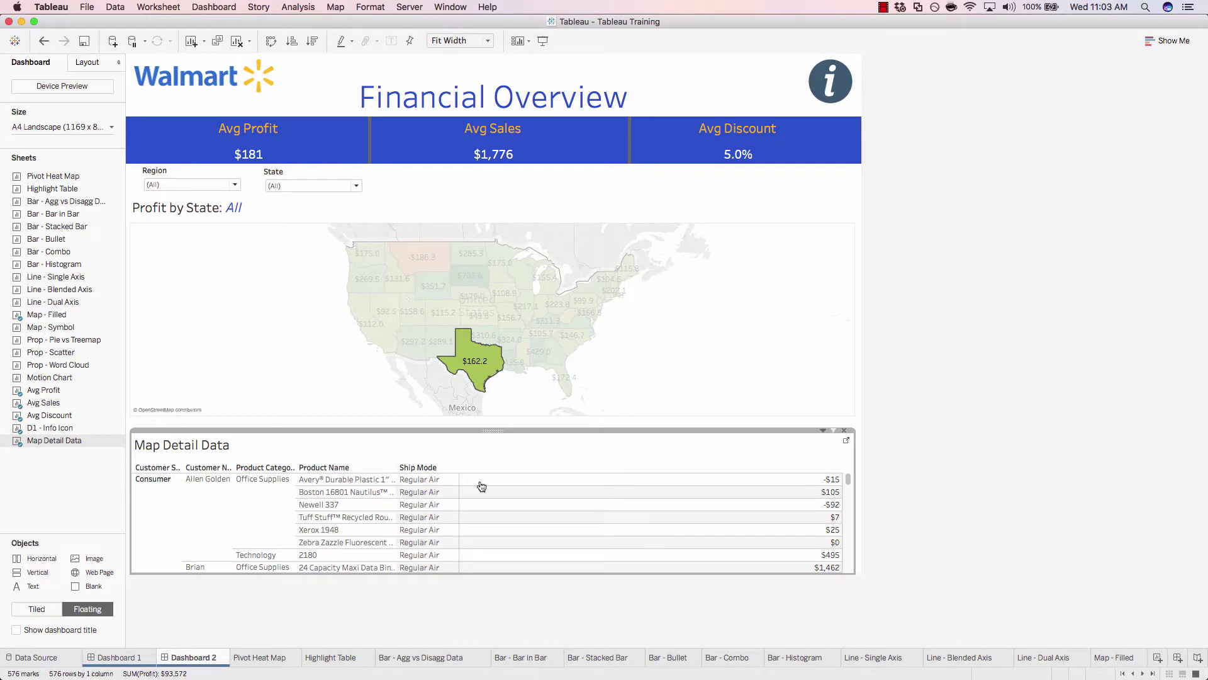
click(489, 376)
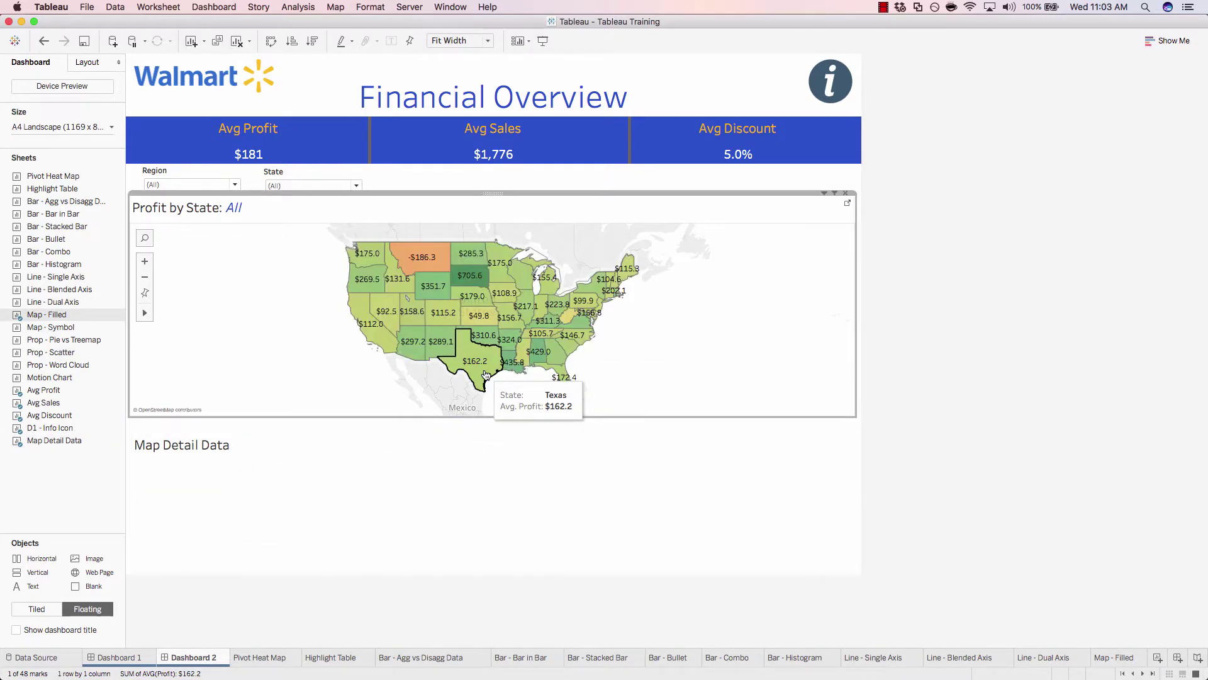
Step: Give the Map Detail Data title a second line in orange size 10 reading 'Please click on a State to view the detailed data'
double_click(235, 446)
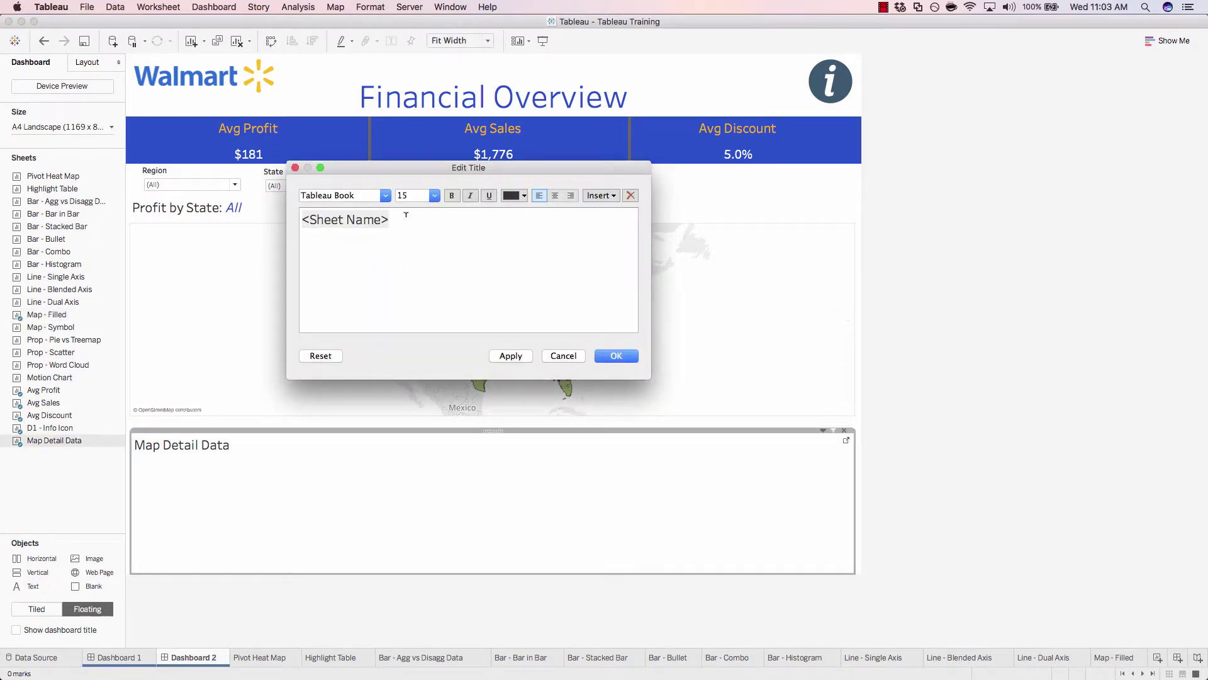
click(306, 244)
click(435, 196)
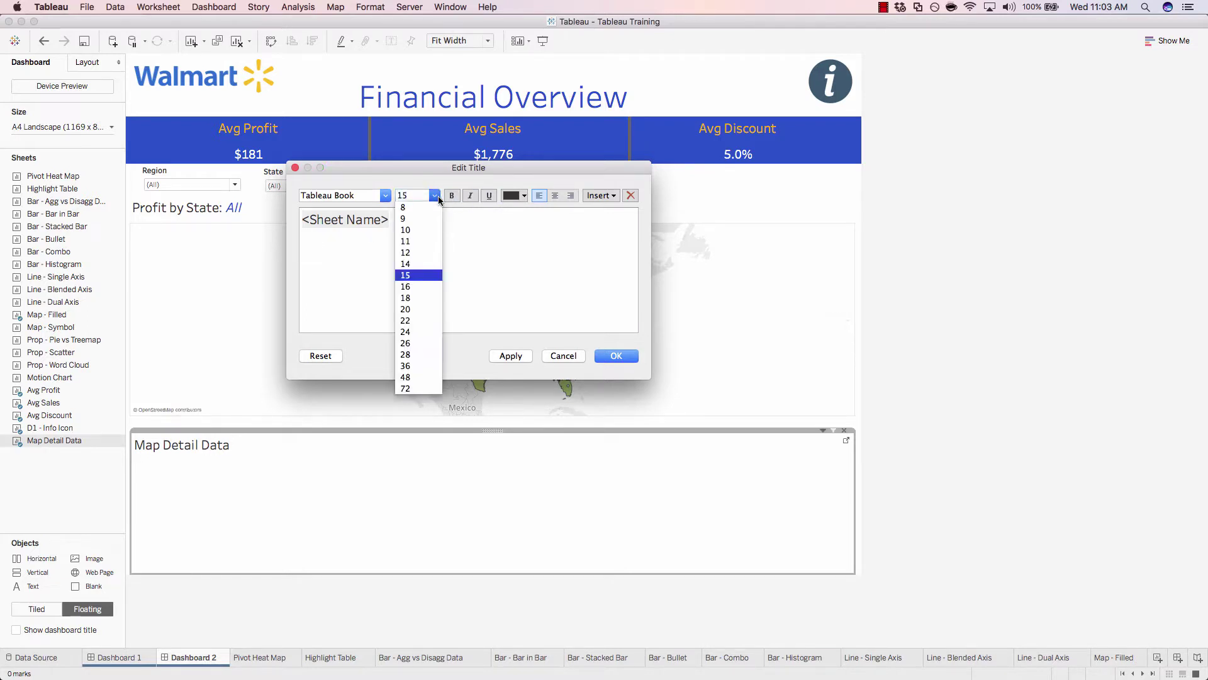
click(427, 228)
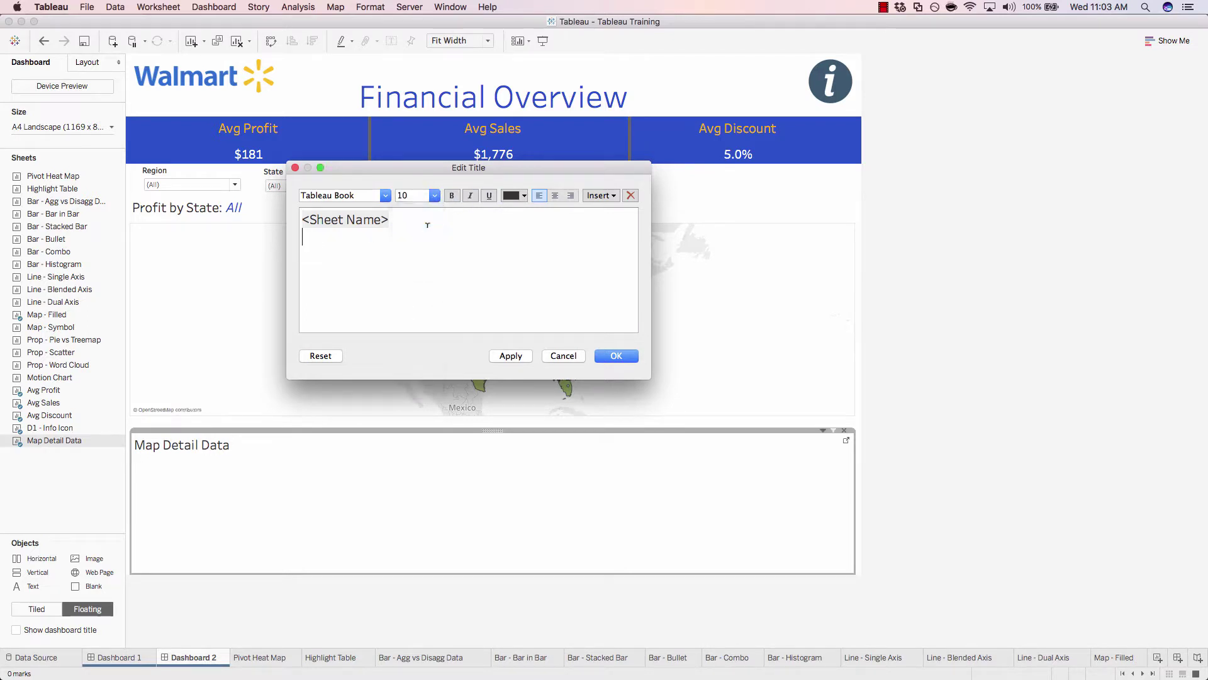
click(525, 196)
click(534, 210)
text(Pleasse click on a State to view the data)
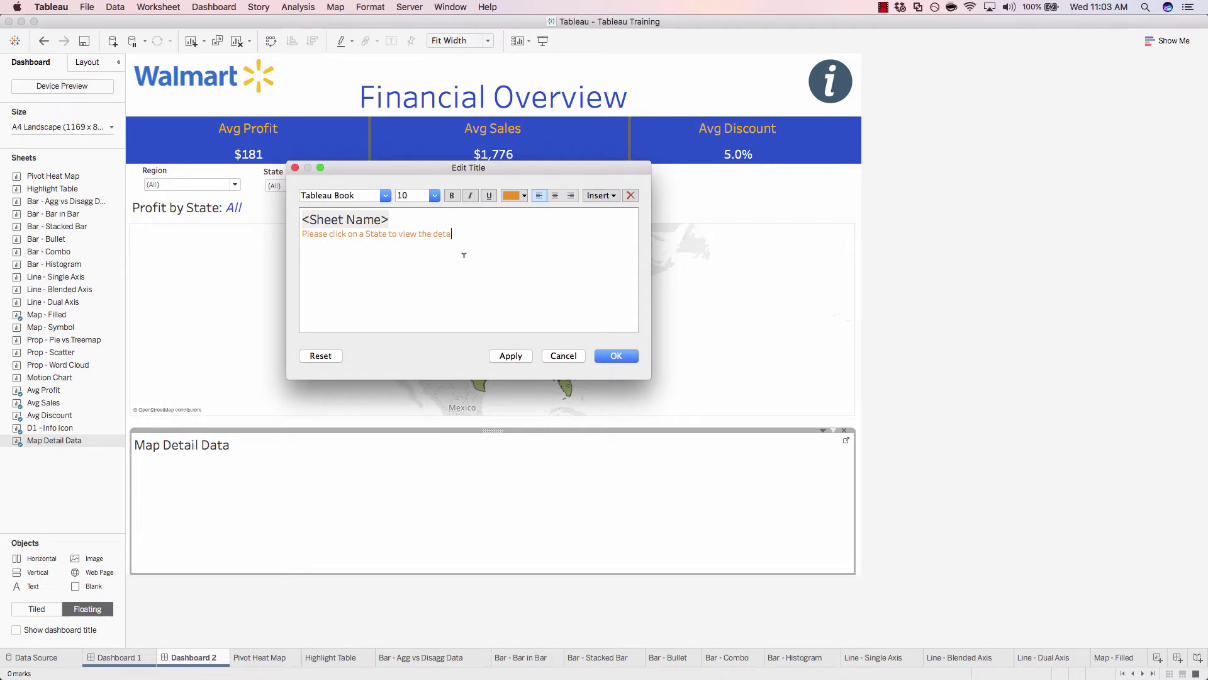
key(BackSpace)
key(BackSpace)
key(BackSpace)
text(etailed data)
click(503, 357)
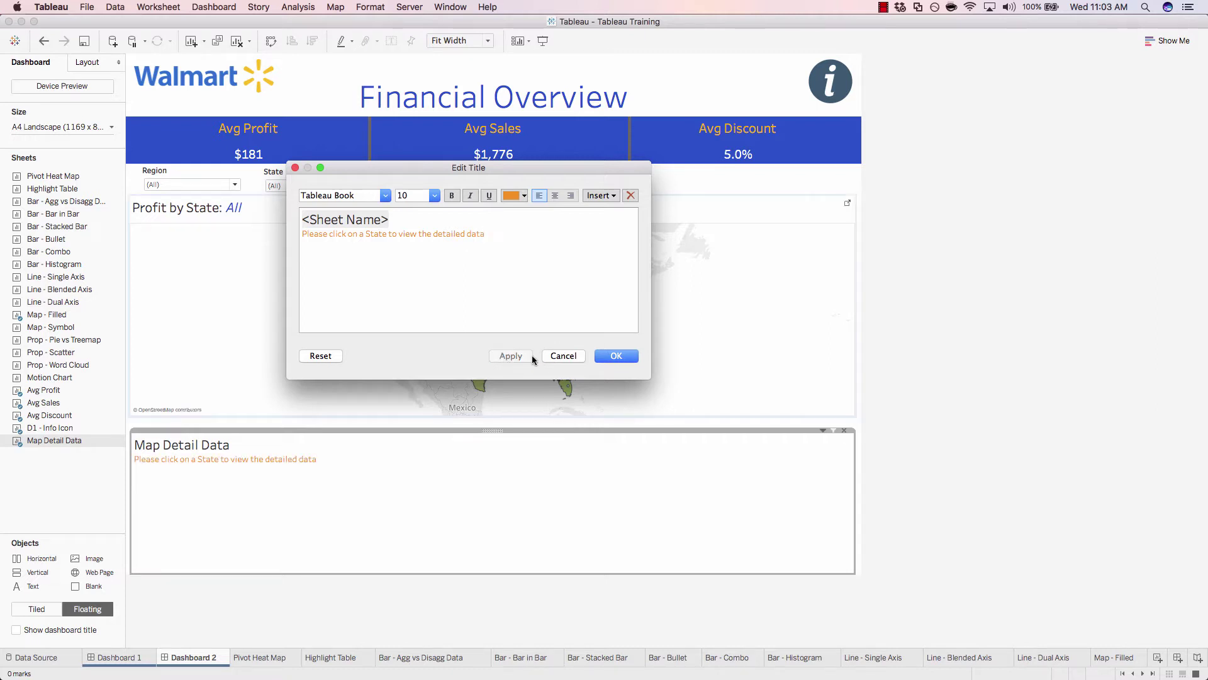
click(618, 356)
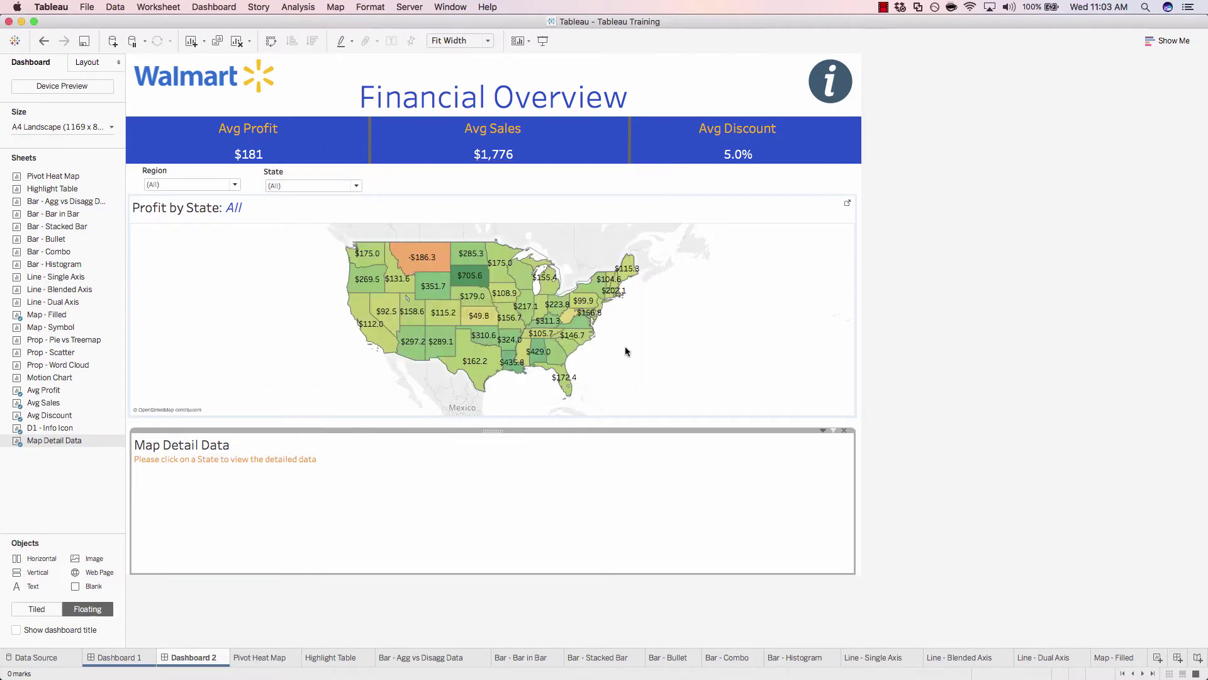
click(802, 178)
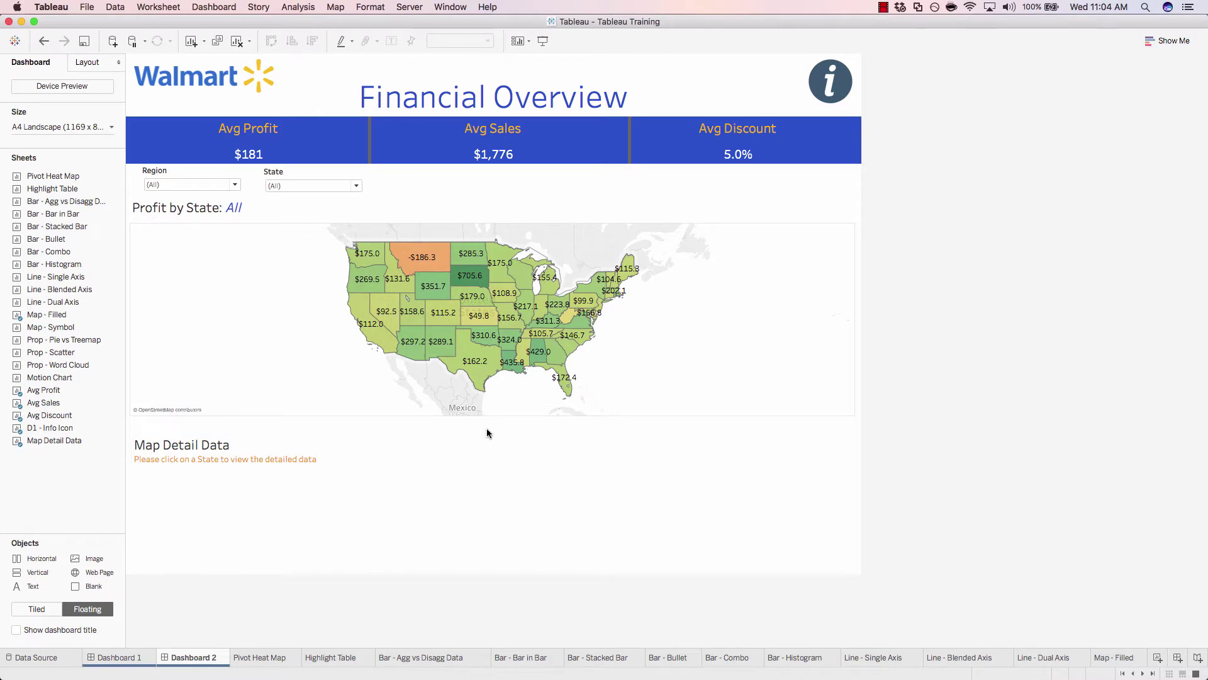
click(571, 387)
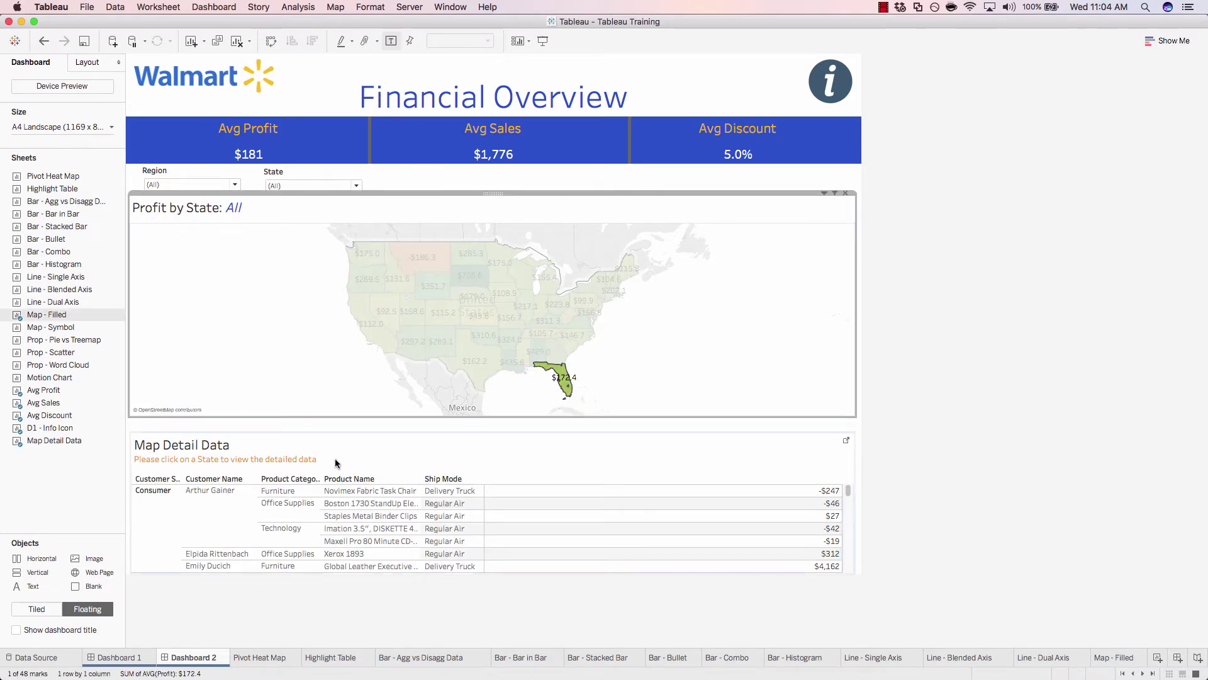
scroll(586, 521, down, 5)
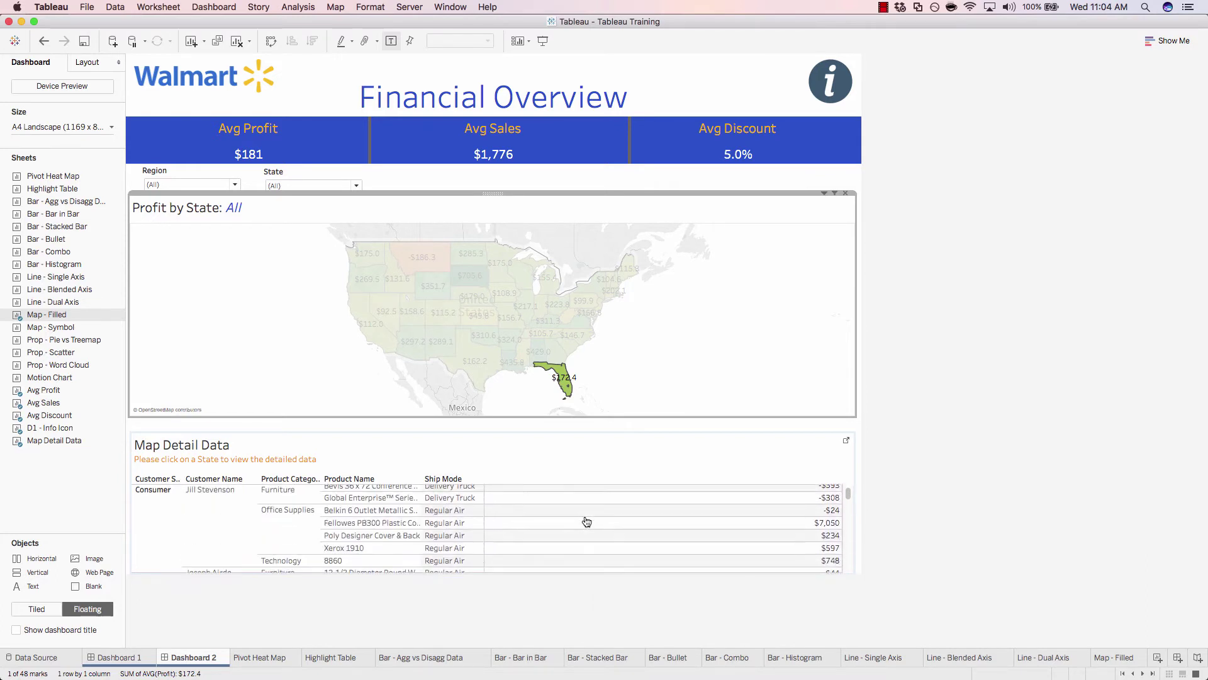
scroll(587, 522, up, 5)
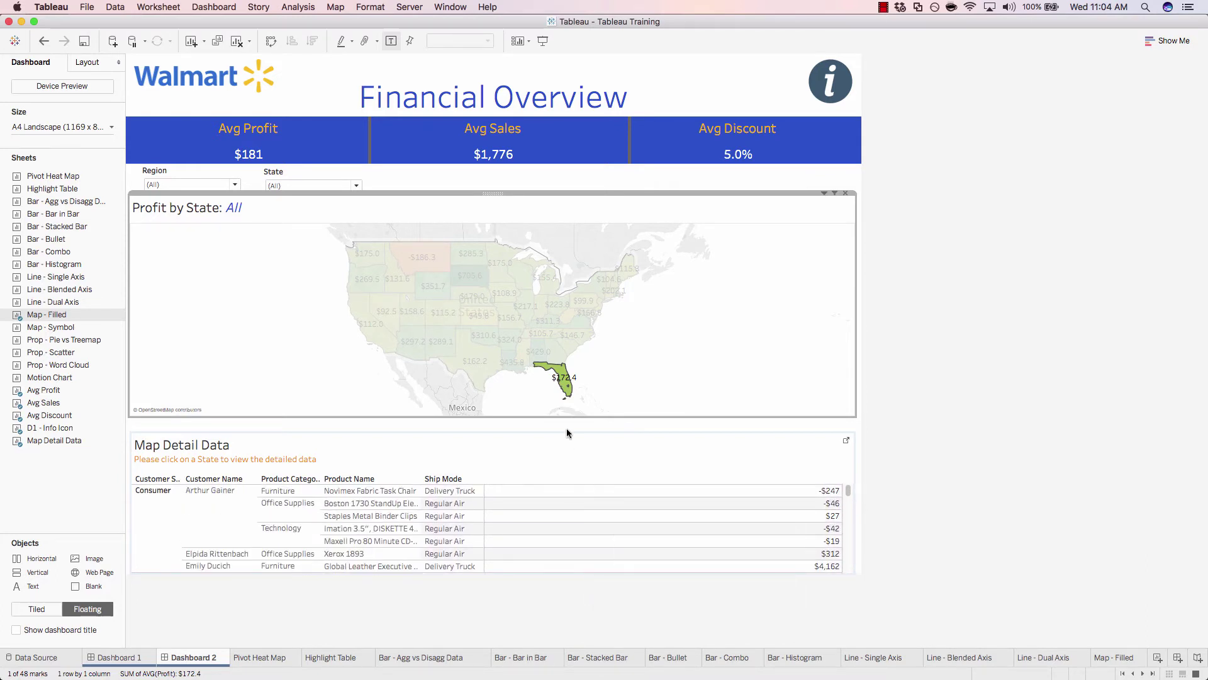
click(566, 388)
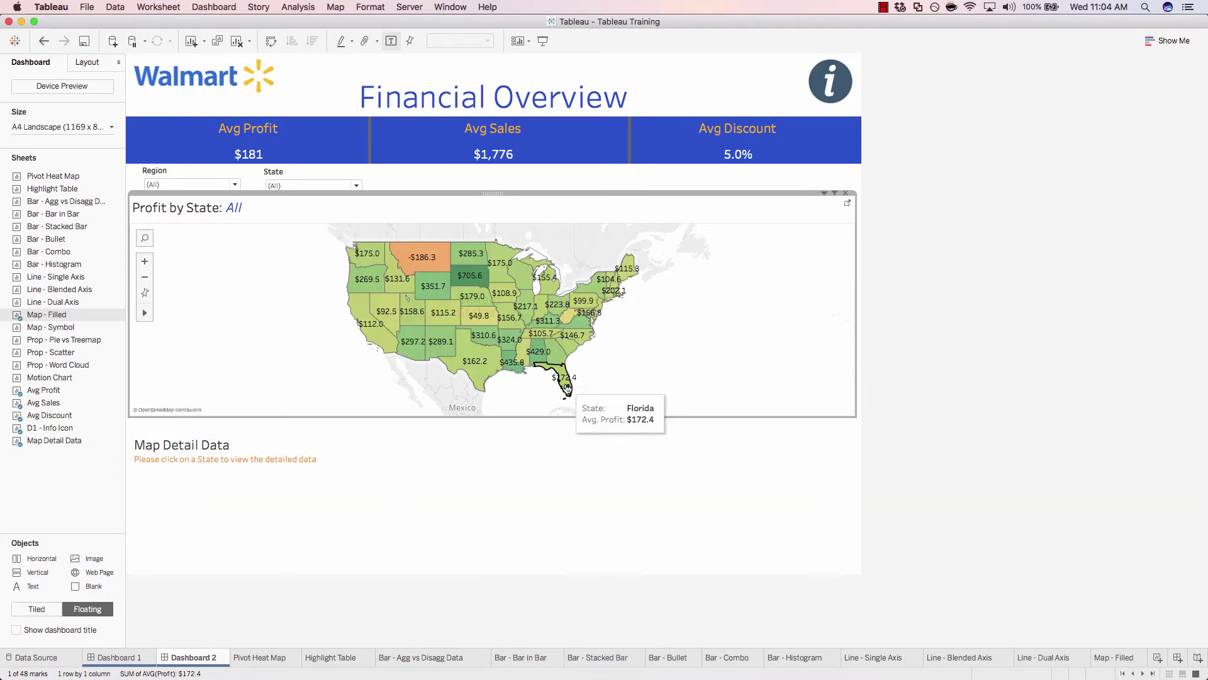